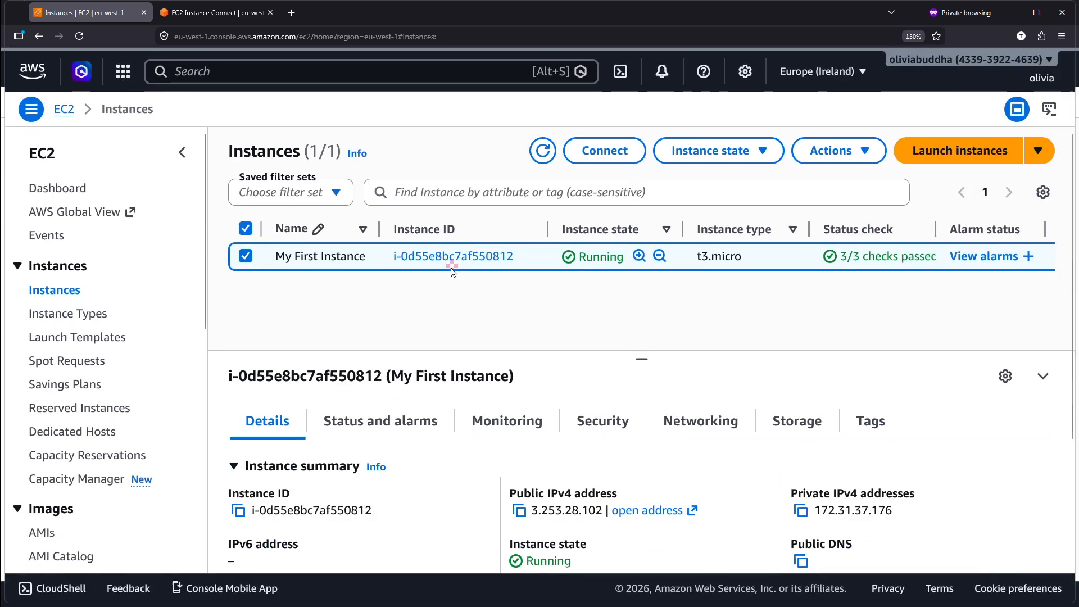
Open the connection page for My First Instance and review its EC2 Instance Connect settings, including connection type and username.
click(622, 159)
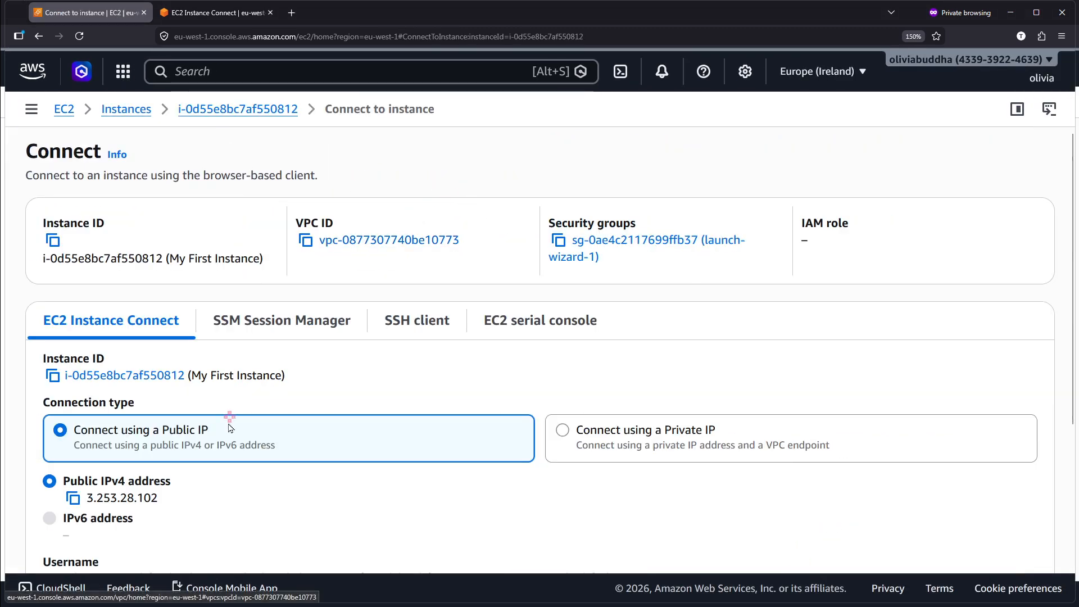
scroll(229, 420, down, 4)
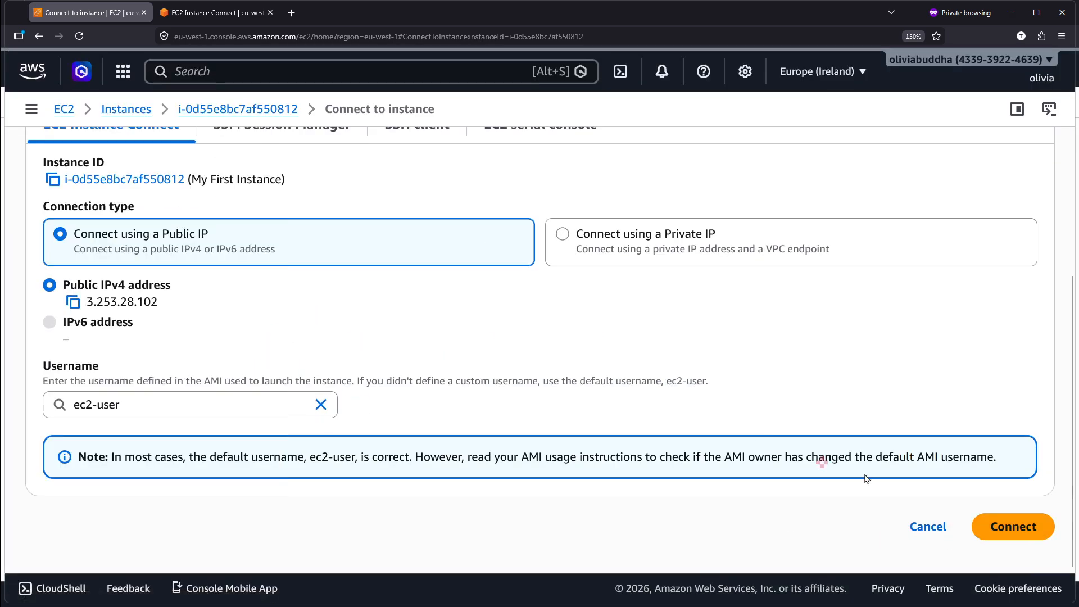
scroll(1032, 524, up, 5)
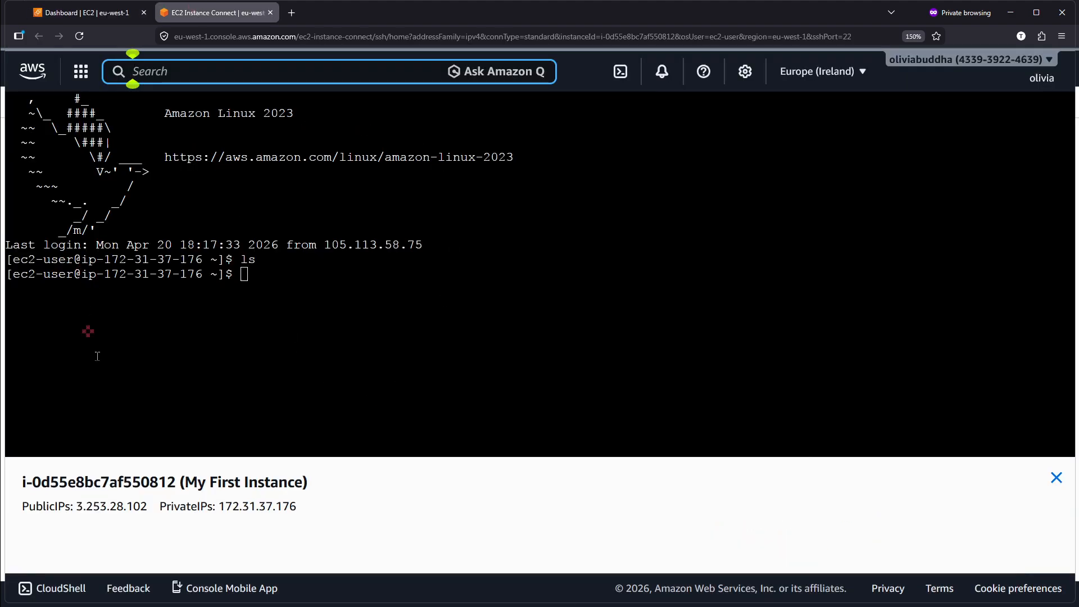
Clear the instance's terminal in the EC2 Instance Connect session and add three empty prompt lines.
click(276, 283)
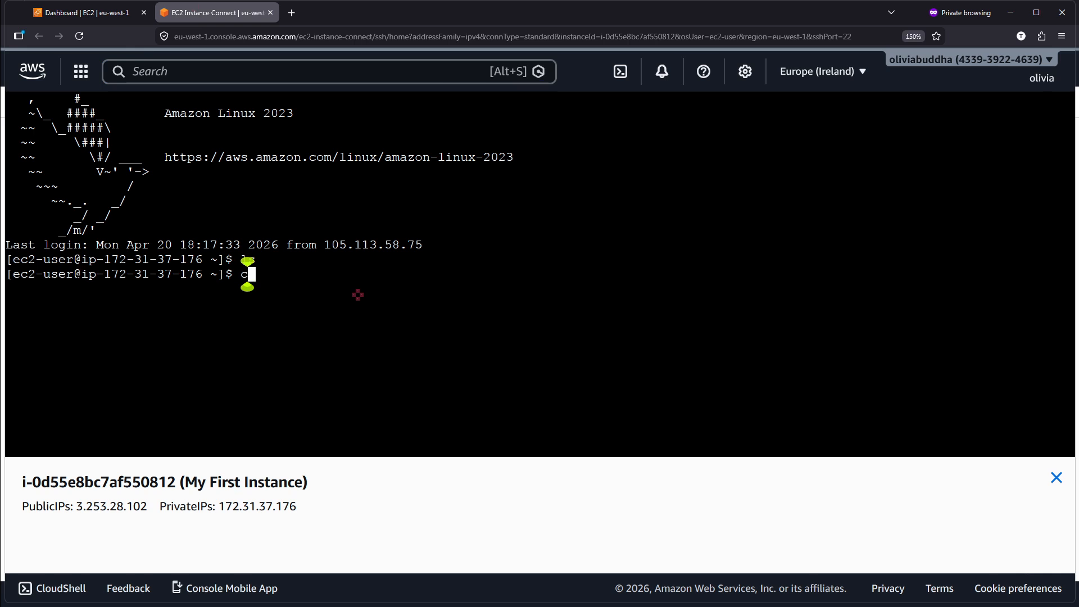
text(clear)
key(Return)
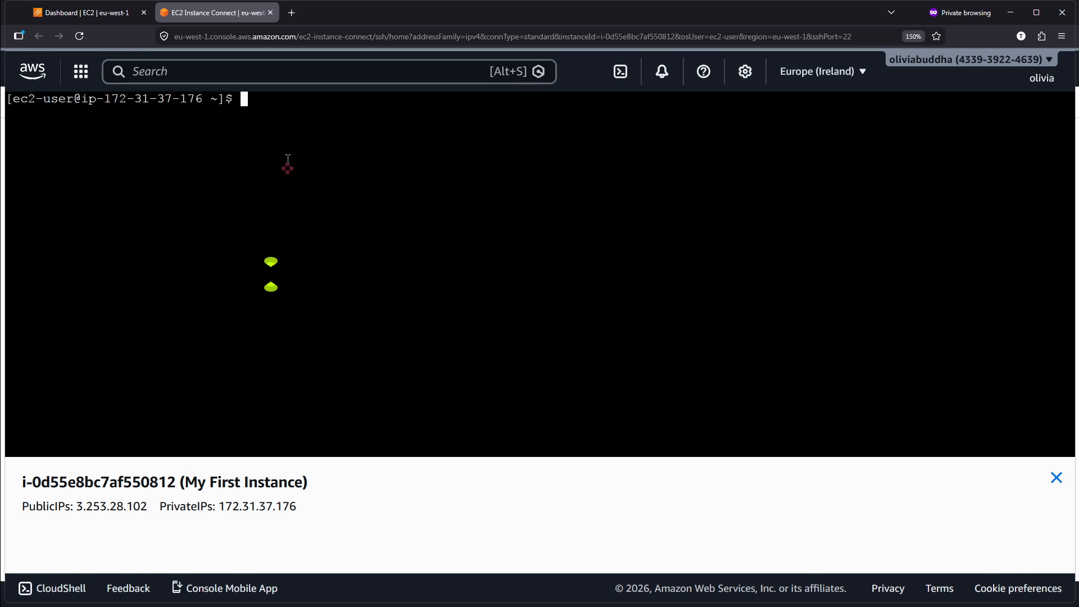
key(Return)
key(Return)
key(Return)
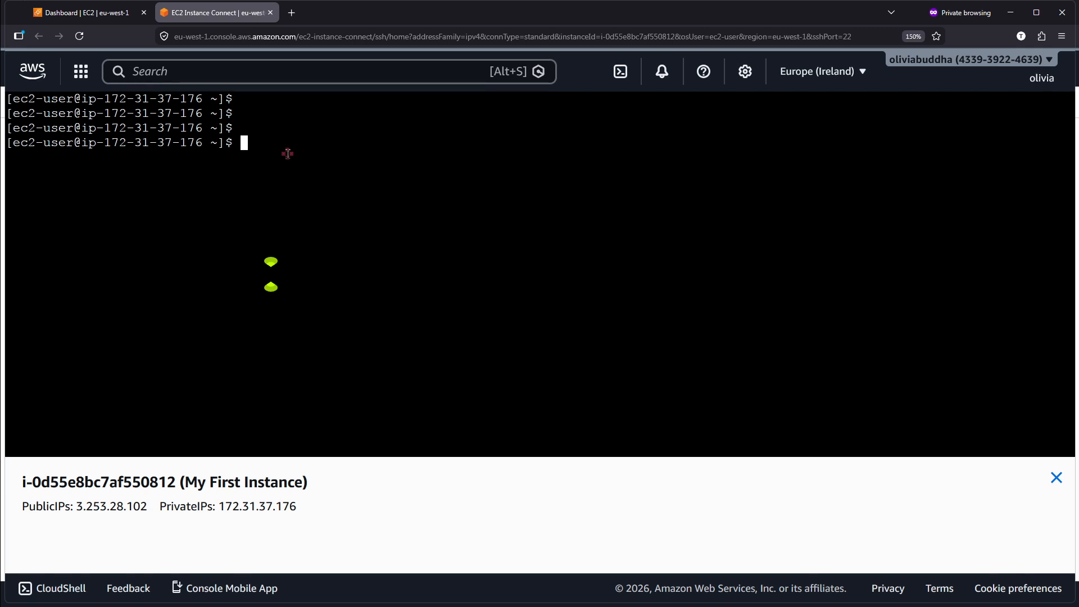
Test the instance's internet connectivity with ping google.com, stopping the ping after a number of replies.
text(ping)
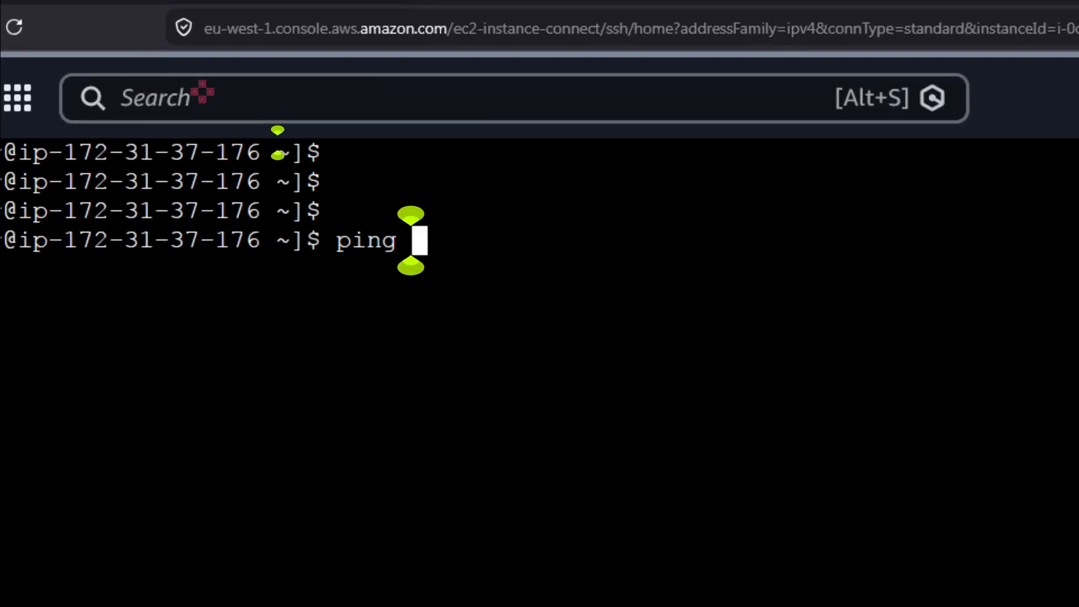
text( go)
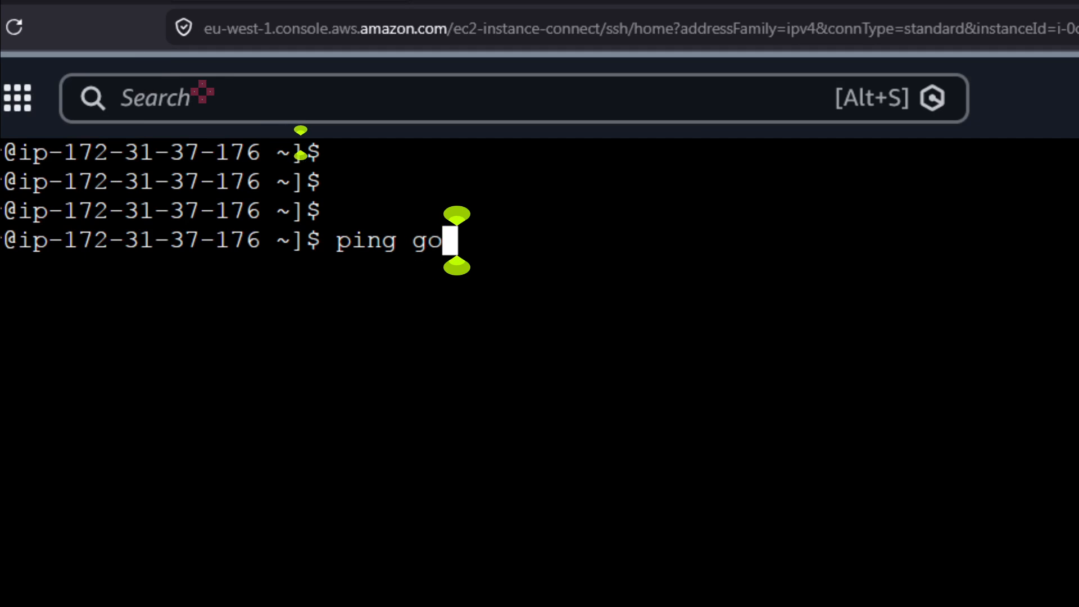
text(ogle.com)
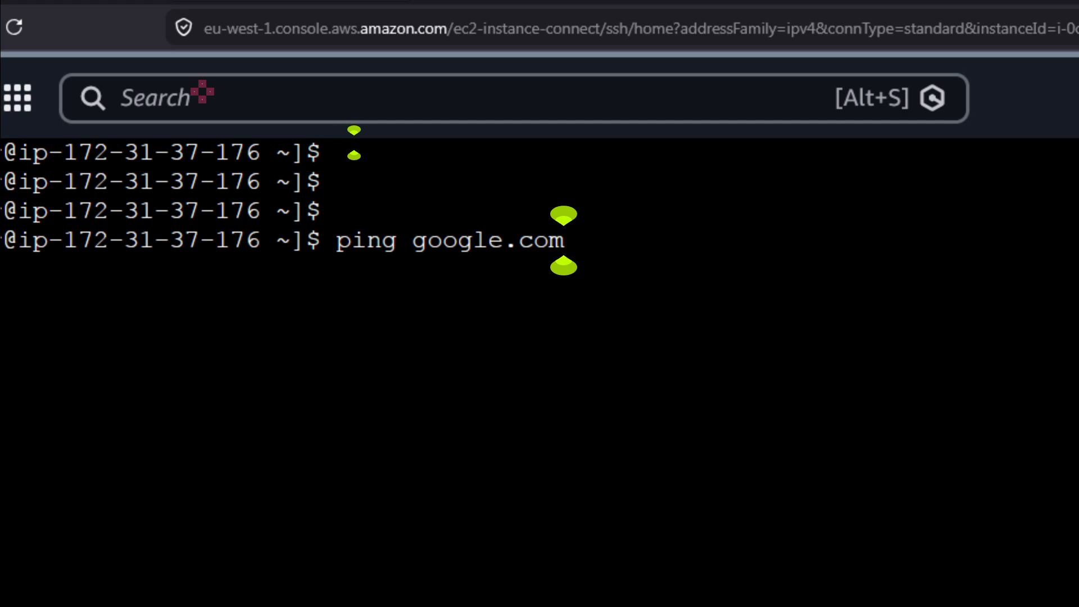
key(Return)
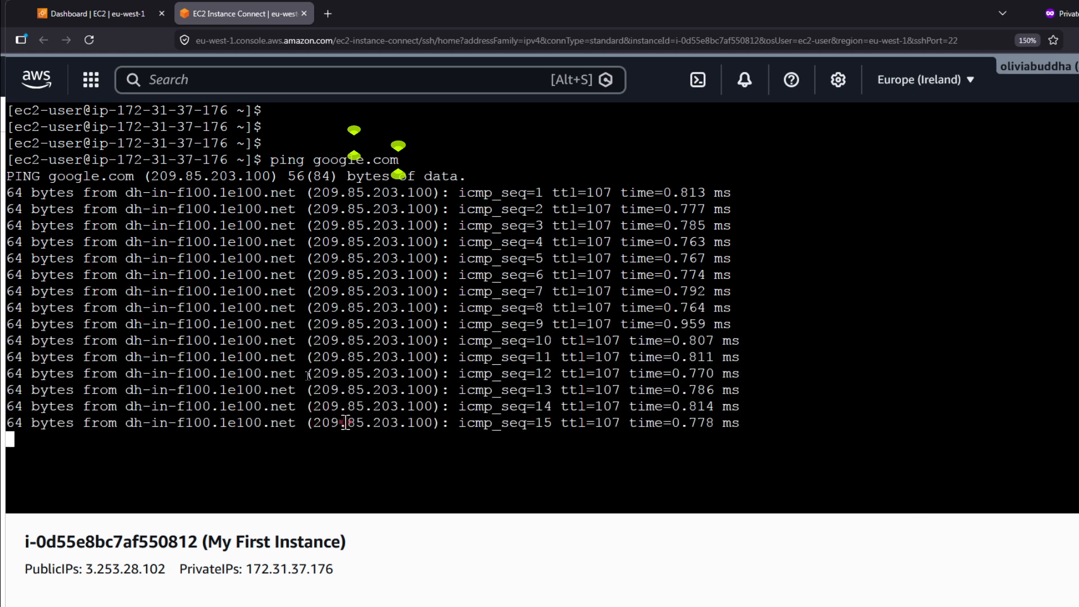
key(ctrl+c)
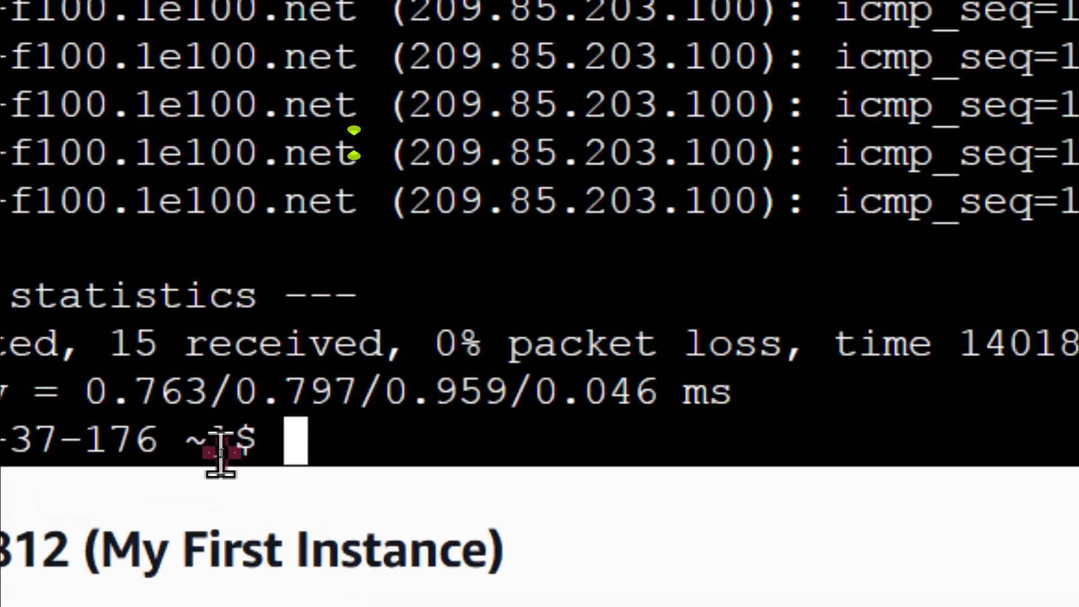
Clear the ping output from the terminal and add three empty prompt lines.
text(clear)
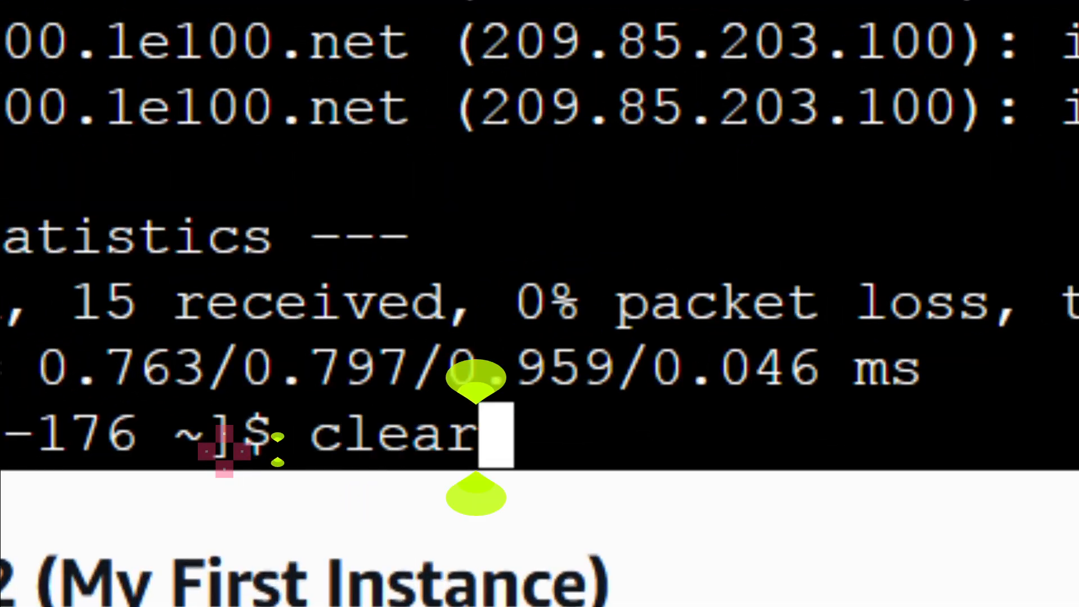
key(Return)
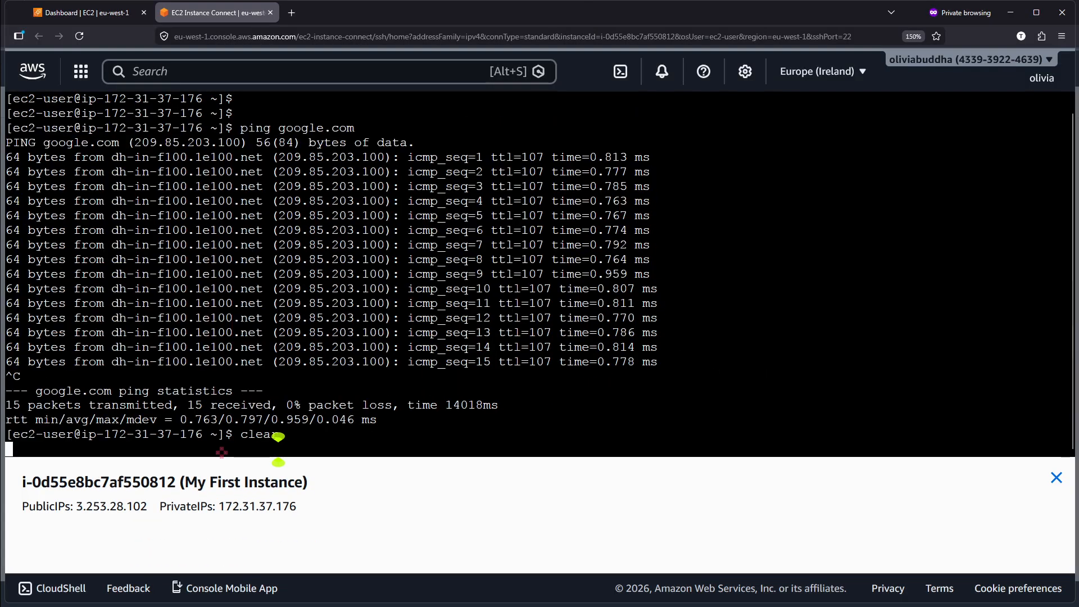
key(ctrl)
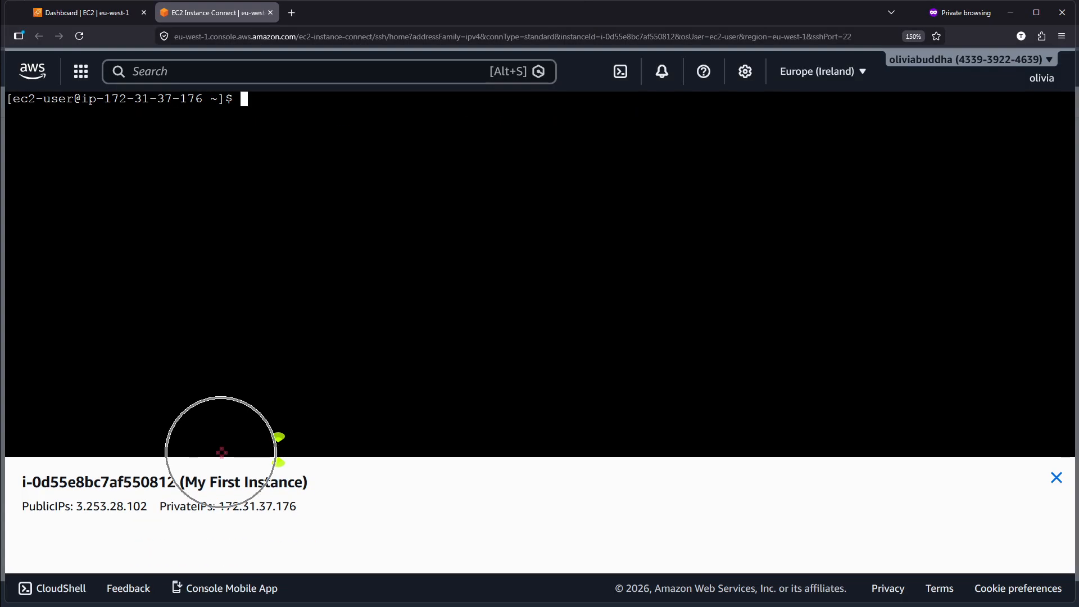
key(Return)
key(Return)
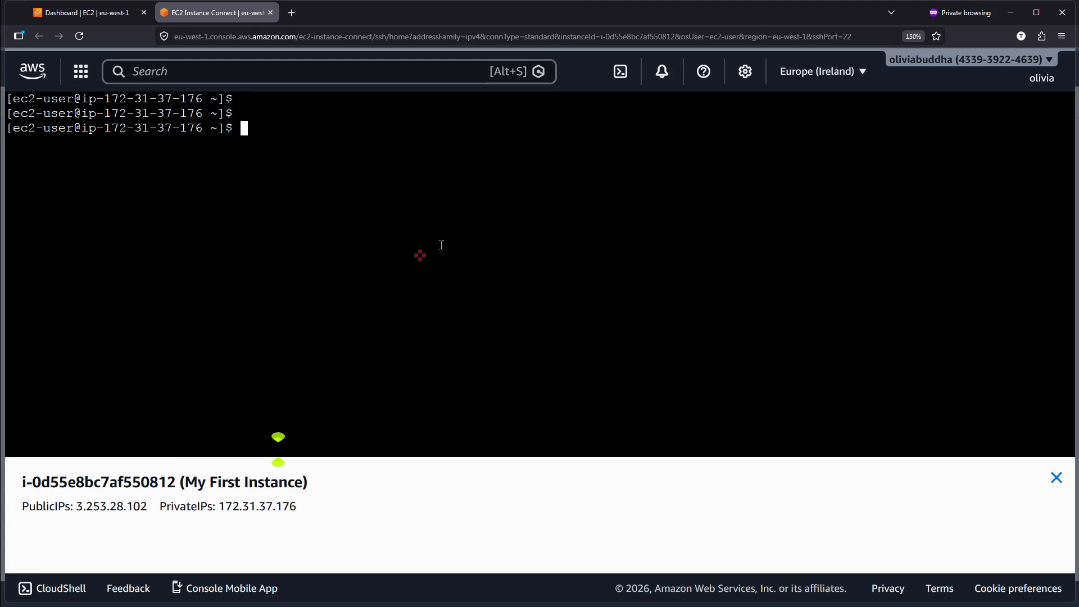
key(Return)
Switch to the EC2 dashboard and look over its navigation entries and resources overview.
mouse_move(103, 11)
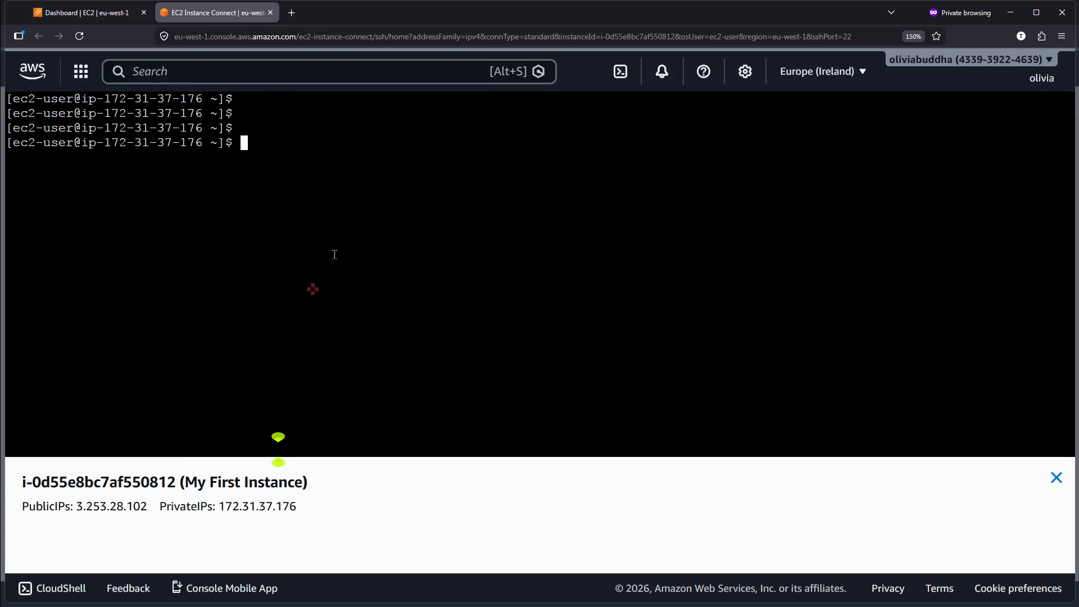
click(110, 17)
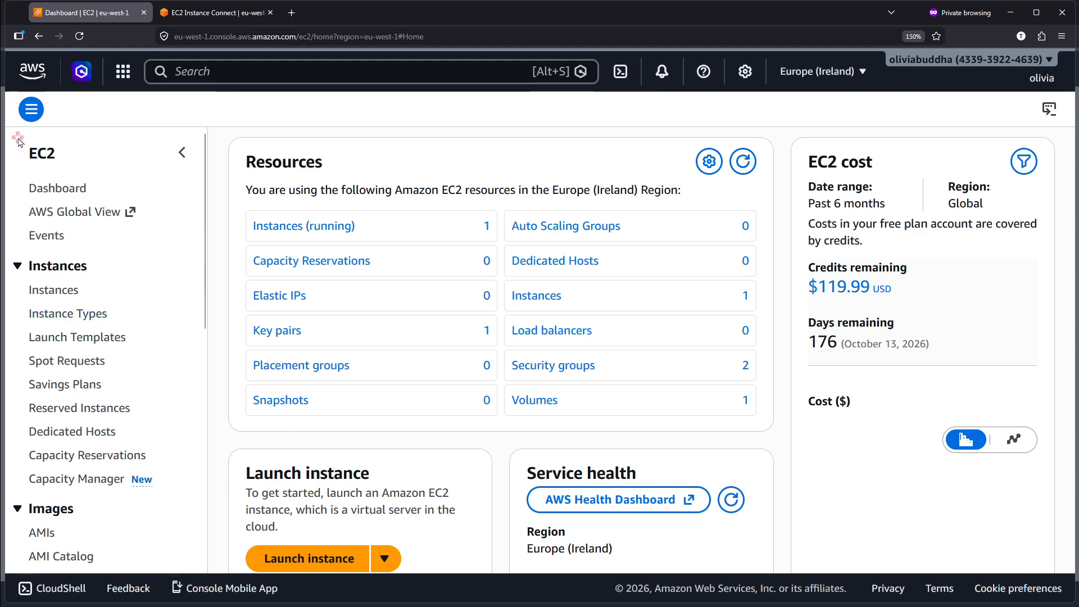
scroll(18, 139, up, 5)
scroll(112, 147, down, 2)
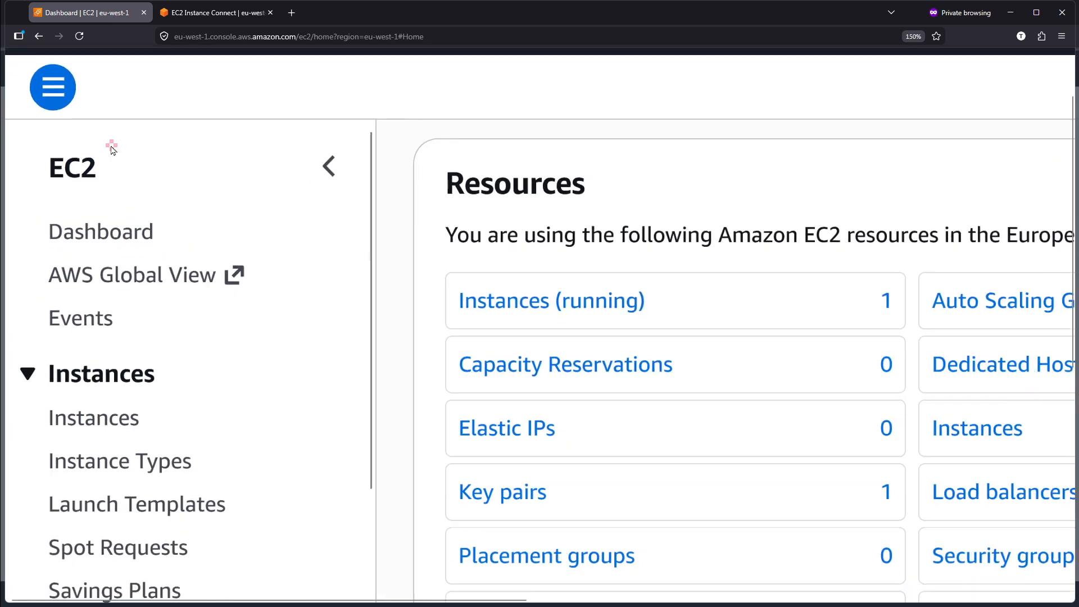
scroll(111, 147, down, 2)
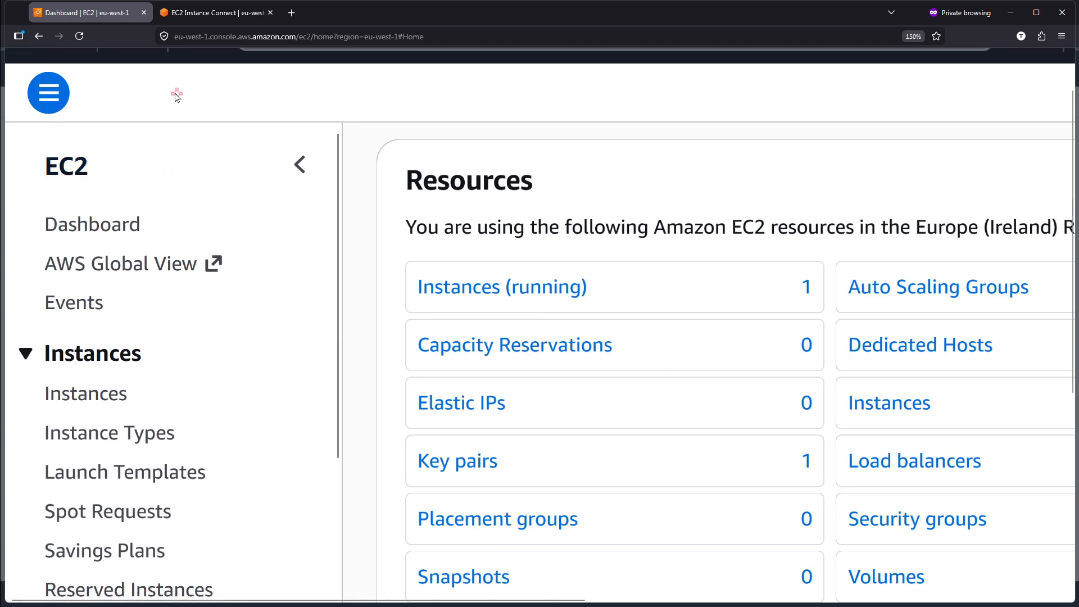
Return to the EC2 Instance Connect terminal and check the installed AWS CLI with aws --version.
click(197, 10)
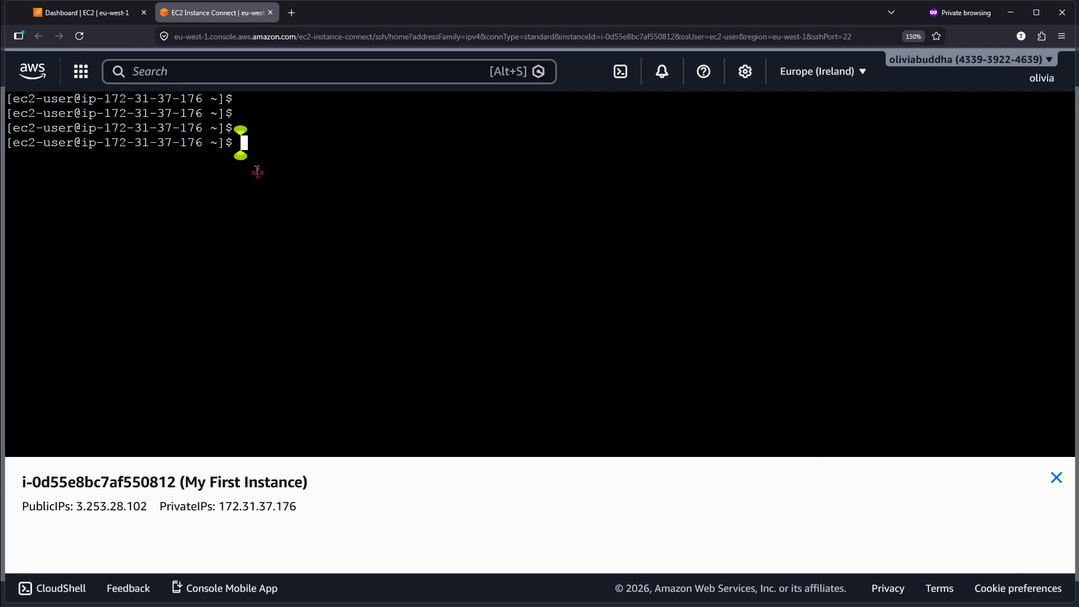
scroll(280, 160, up, 5)
scroll(279, 160, down, 2)
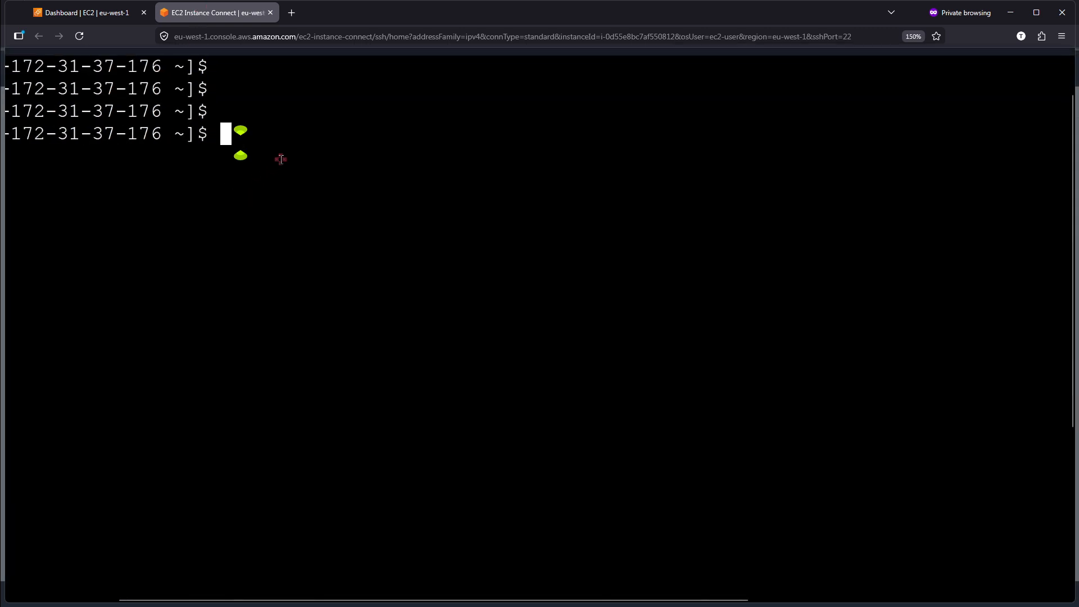
scroll(144, 153, left, 2)
scroll(144, 154, up, 1)
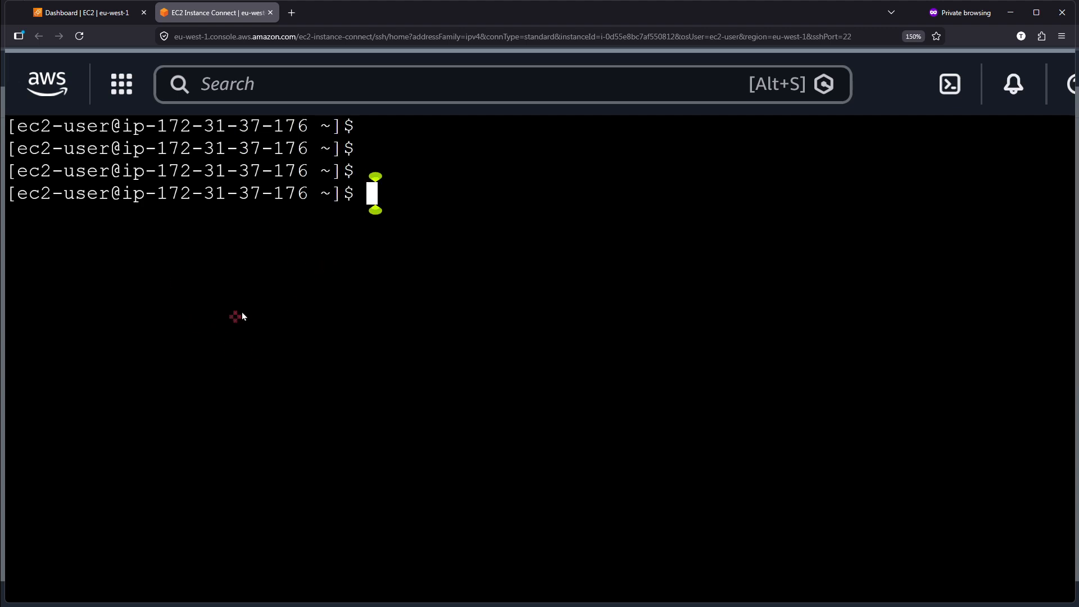
text(aws)
scroll(241, 312, up, 3)
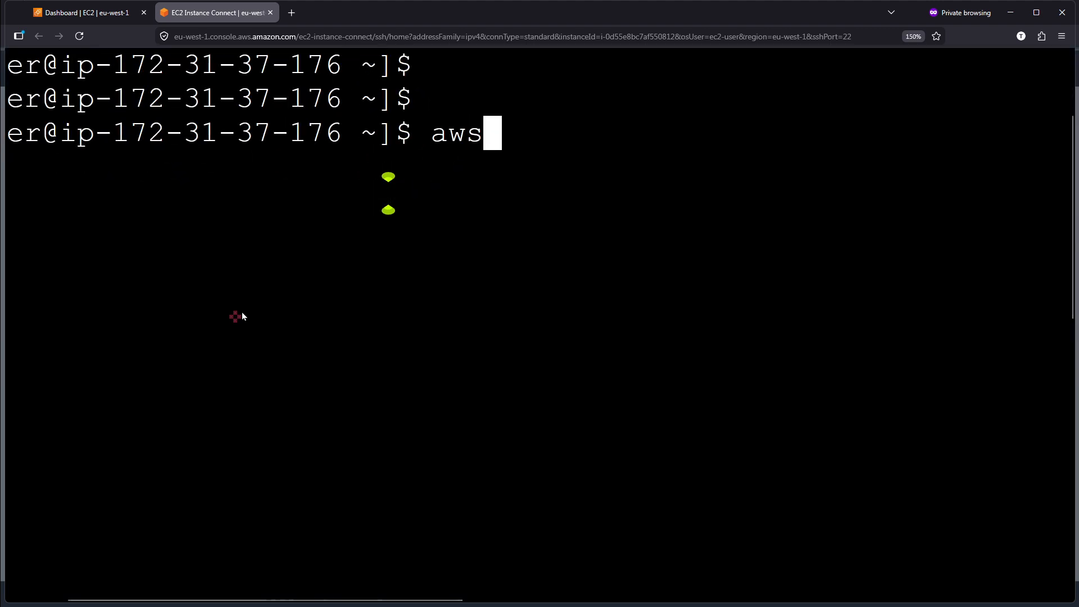
text(-us)
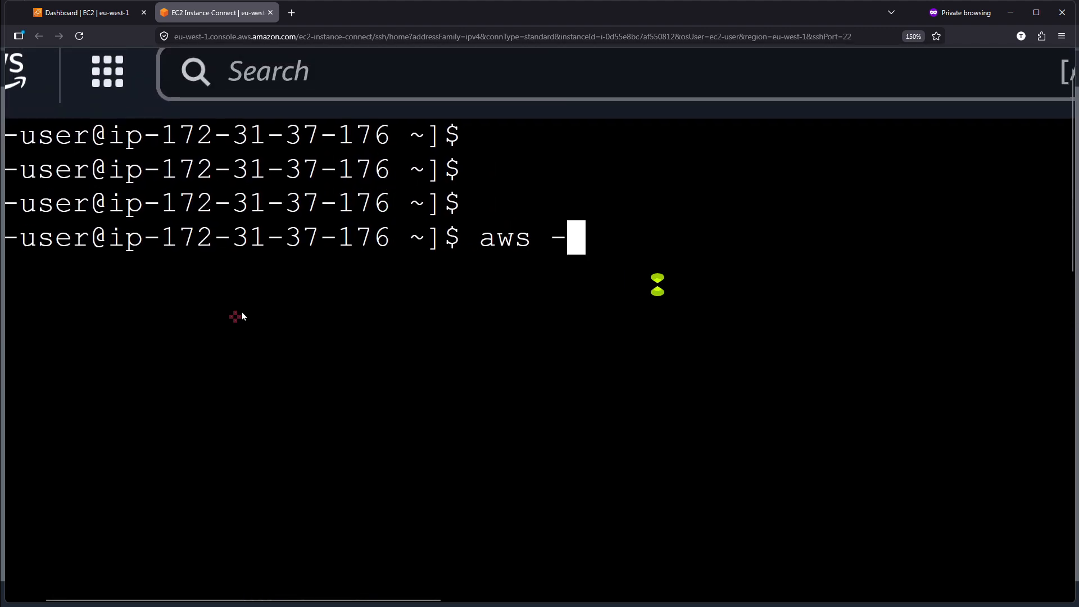
text(-version)
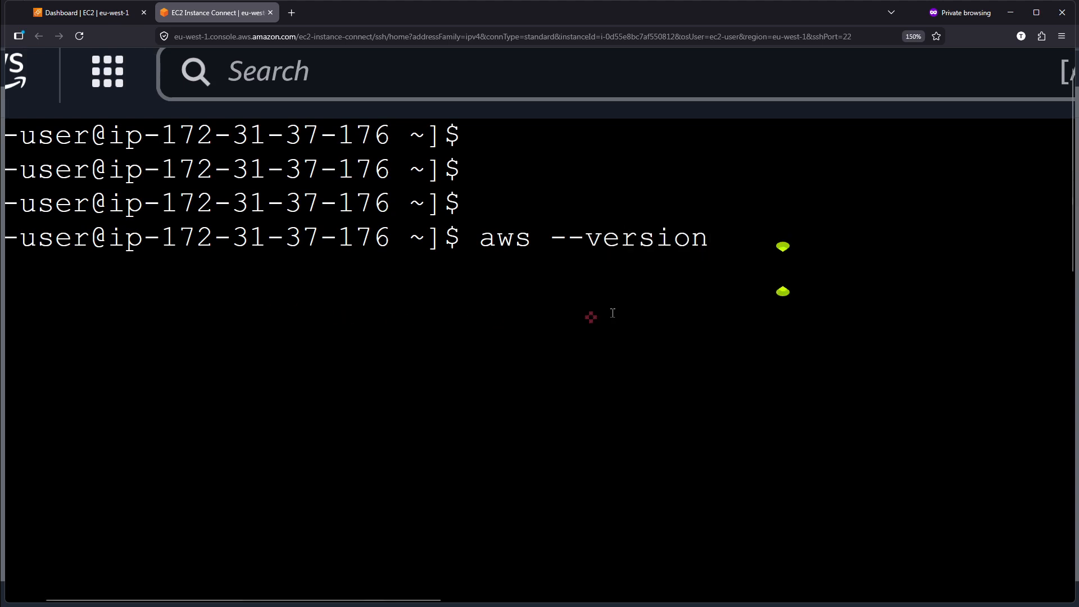
key(Return)
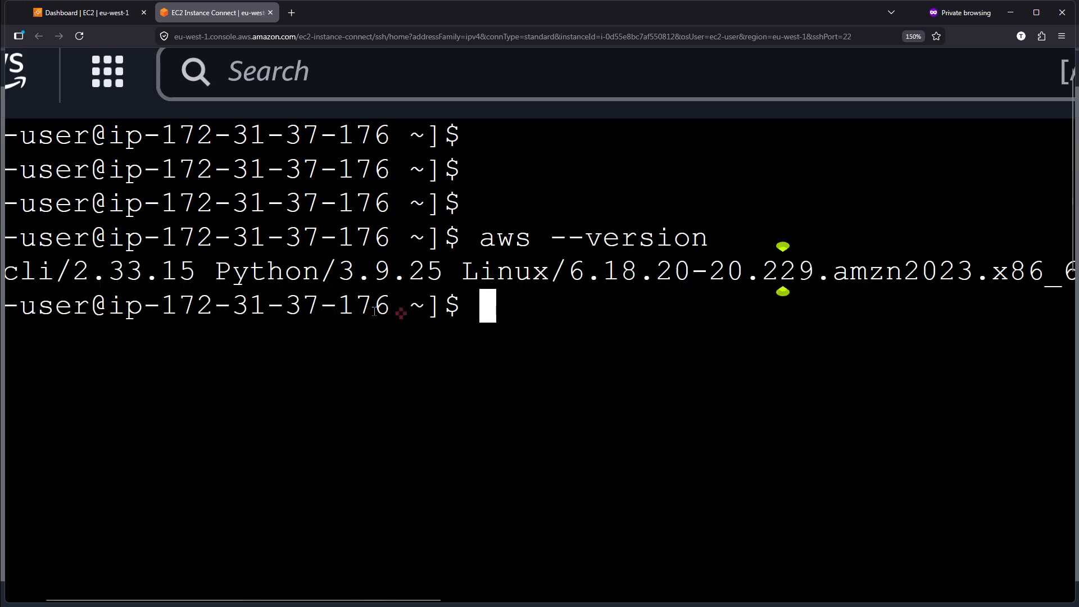
Examine the AWS CLI and Python versions in the version output.
scroll(127, 296, left, 3)
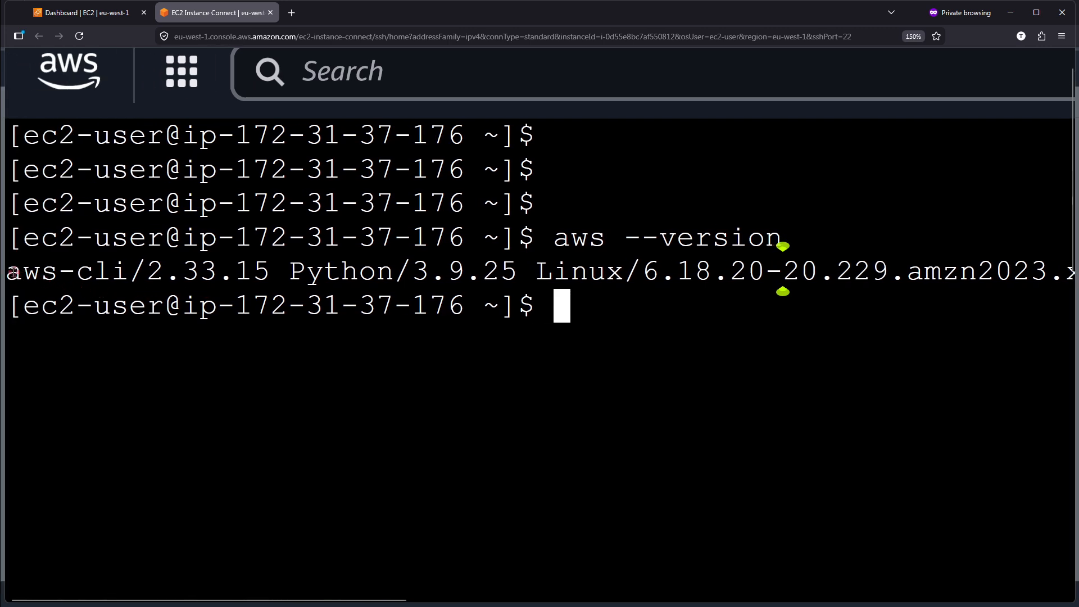
drag(13, 273, 158, 276)
drag(326, 273, 430, 267)
click(492, 260)
Start the AWS CLI setup with aws configure.
text(aws)
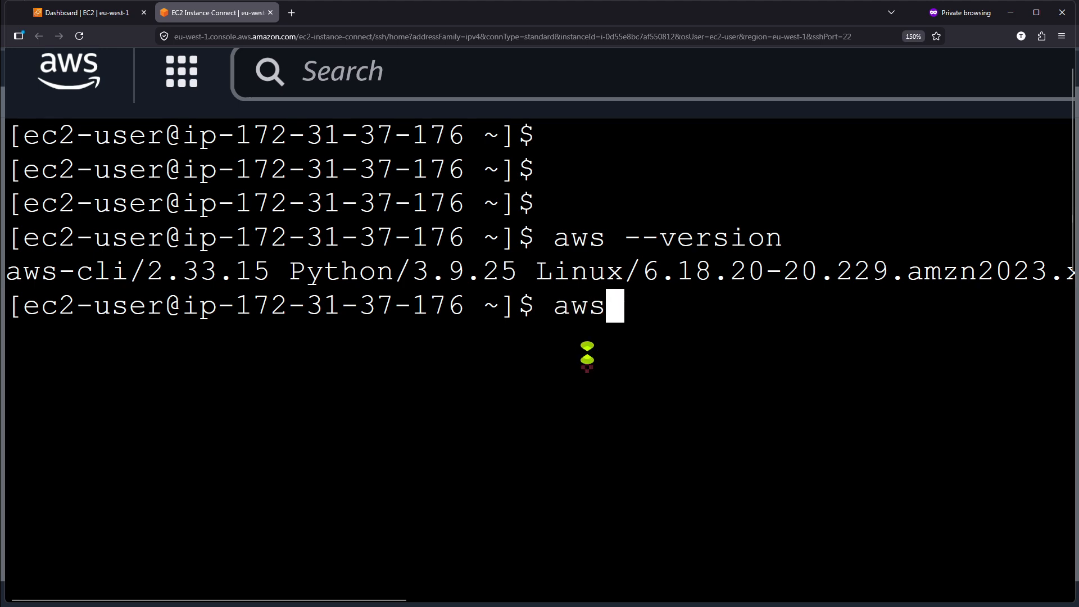
text( configure)
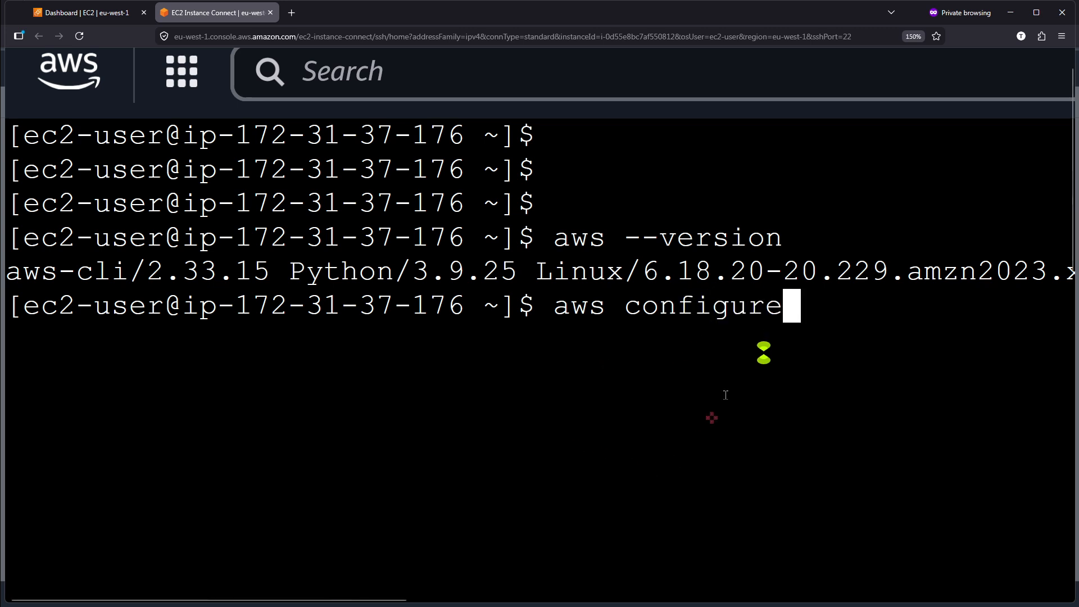
key(Return)
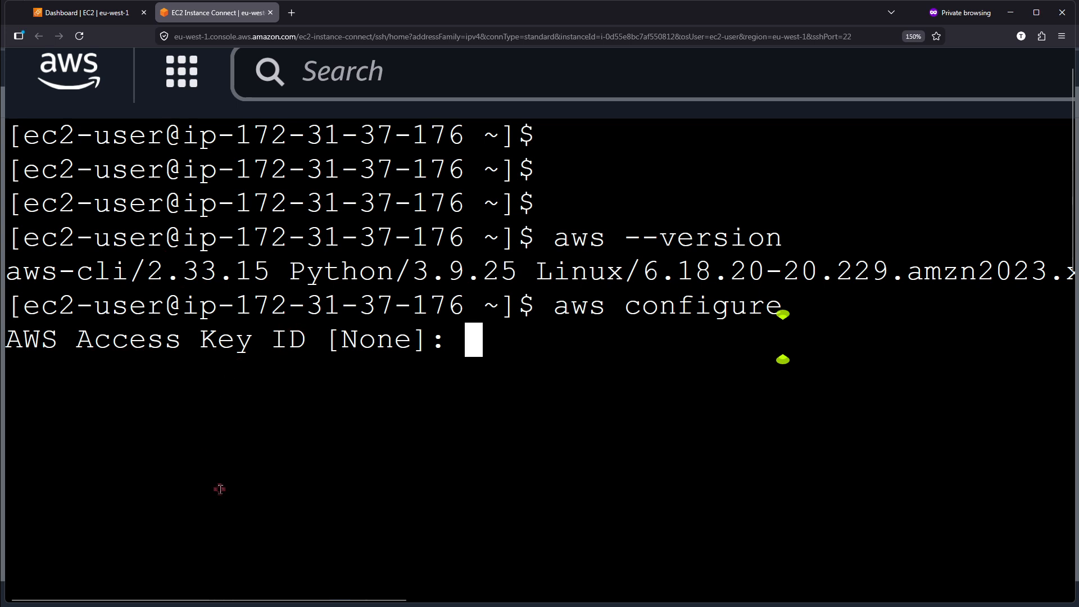
Switch to the local terminal window, view its SSH session on the instance, and minimize it.
key(super)
text(c)
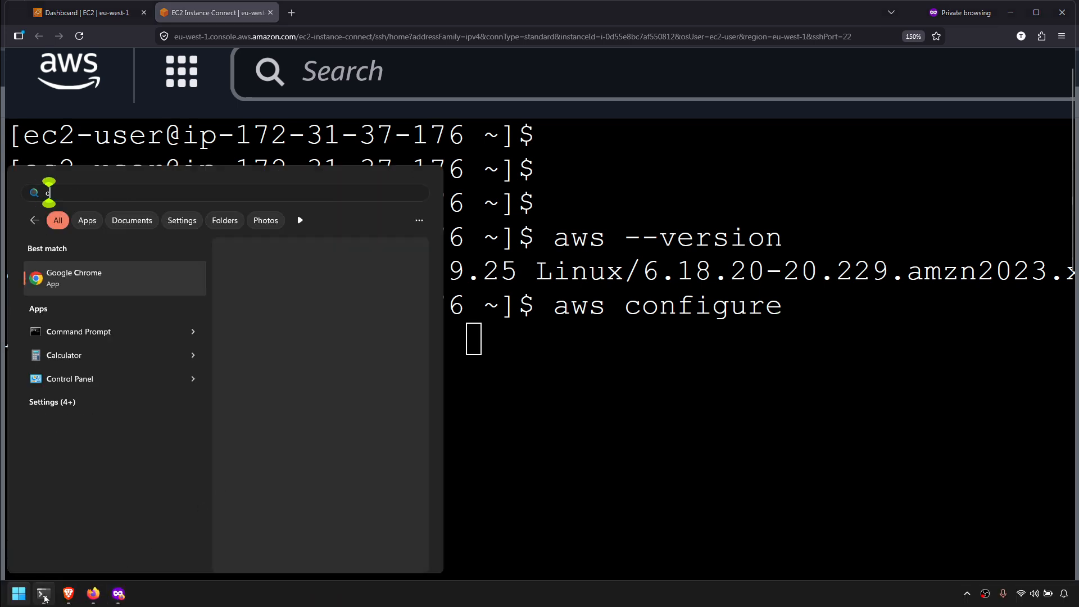
click(43, 594)
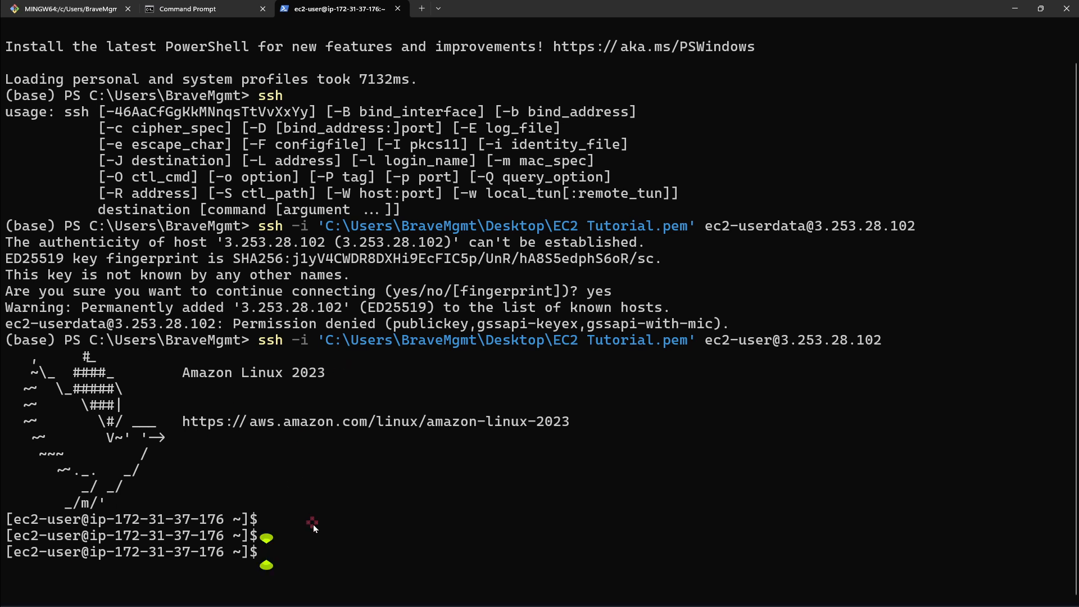
click(1015, 9)
Leave the AWS Access Key ID and AWS Secret Access Key blank in the terminal's AWS configuration prompts.
click(603, 351)
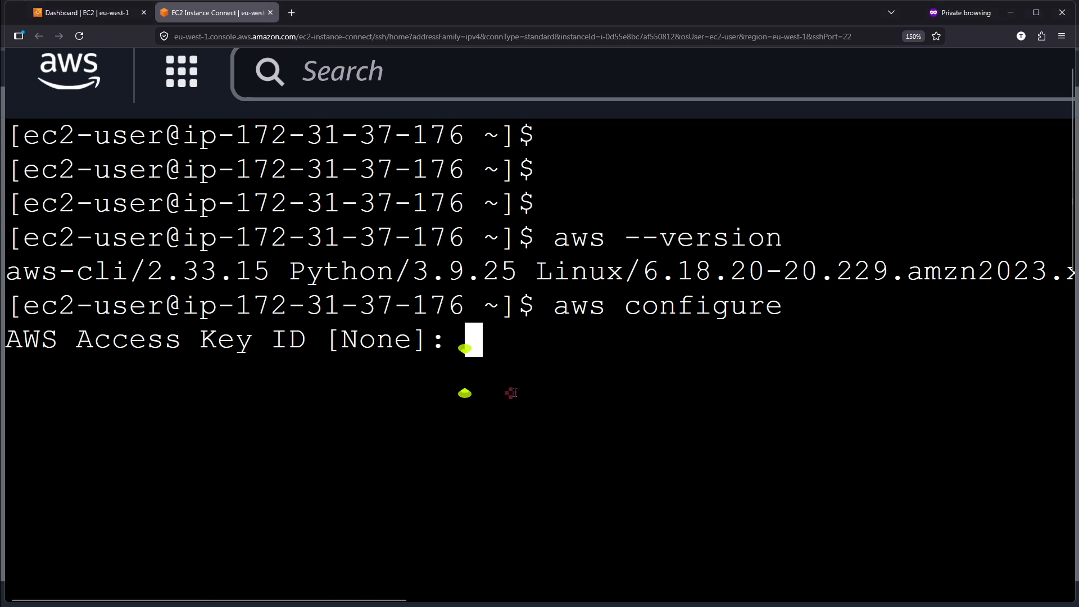
key(Return)
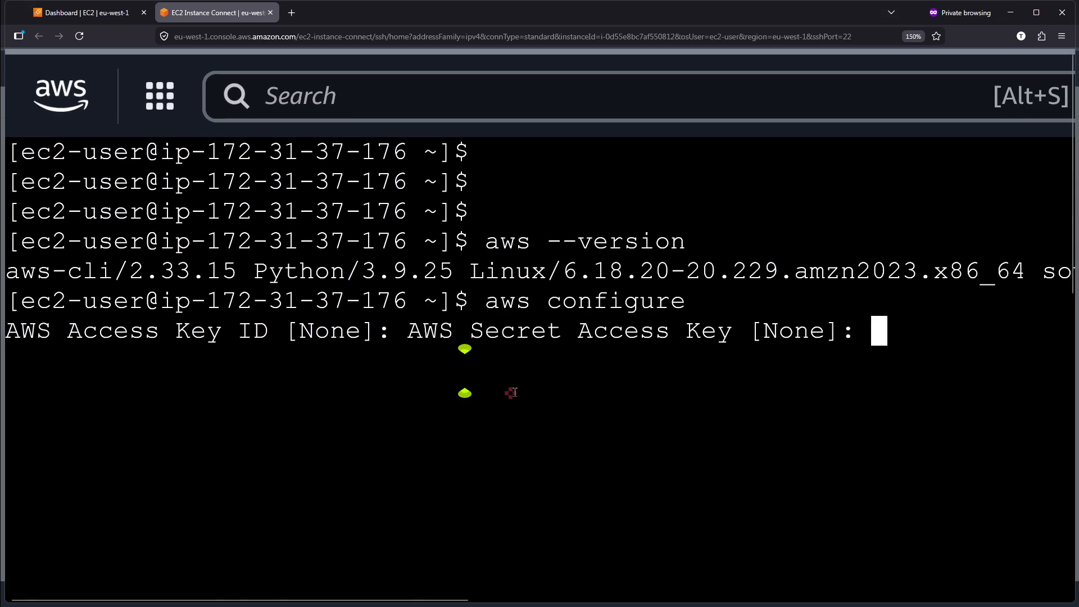
key(Return)
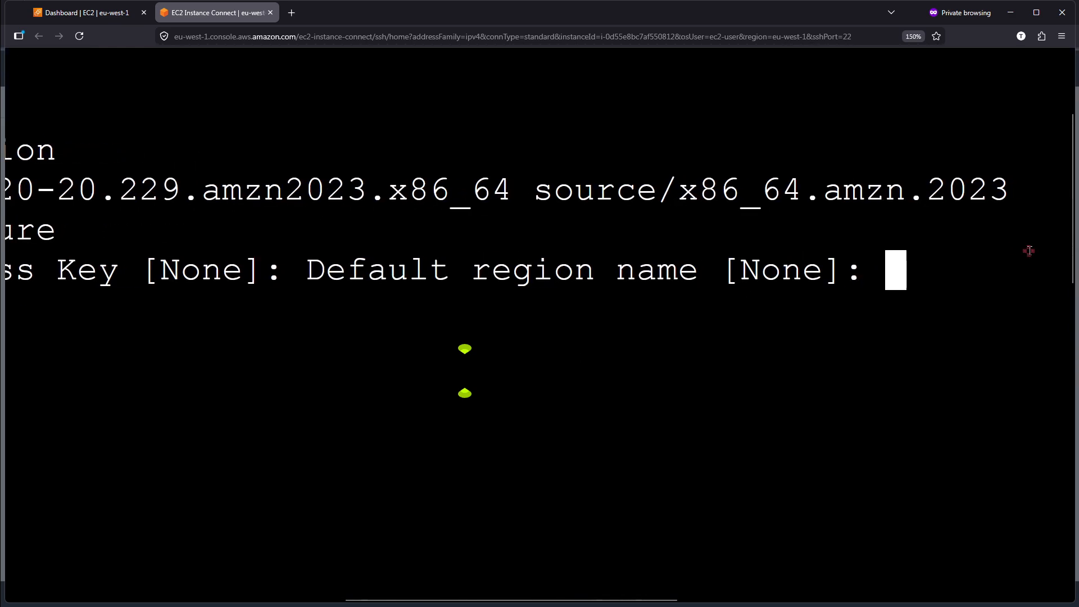
Leave the default region name and default output format blank to finish the AWS configuration, and add two empty prompt lines.
key(Return)
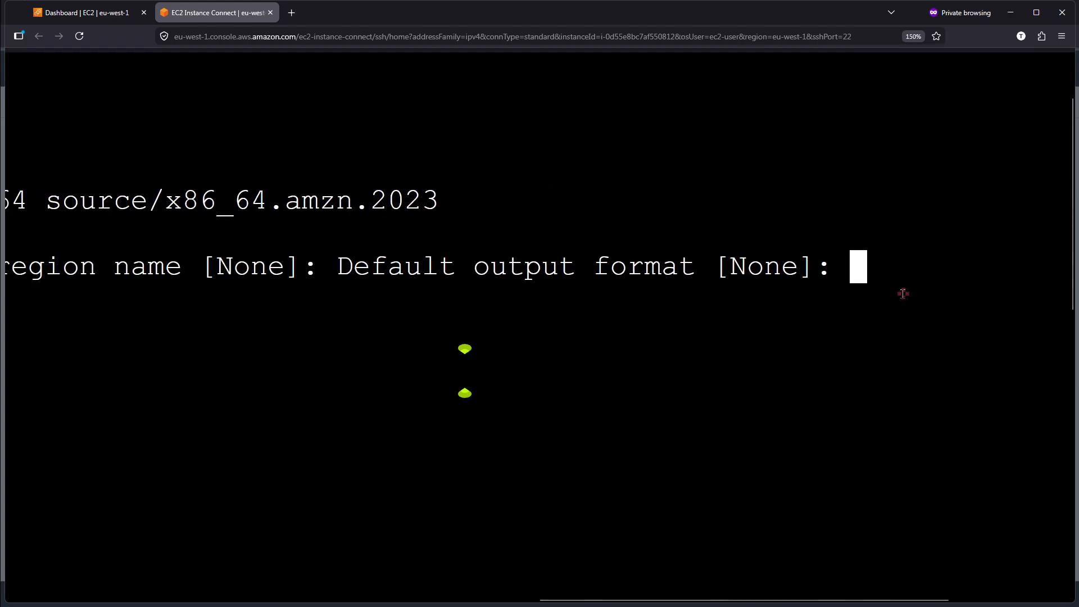
key(Return)
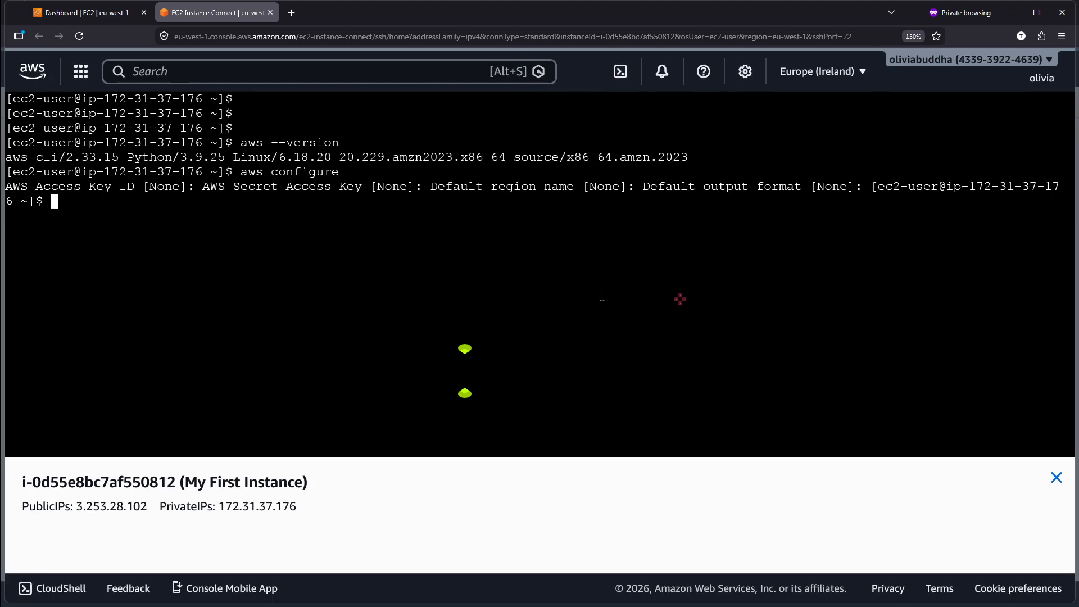
key(Return)
key(Return)
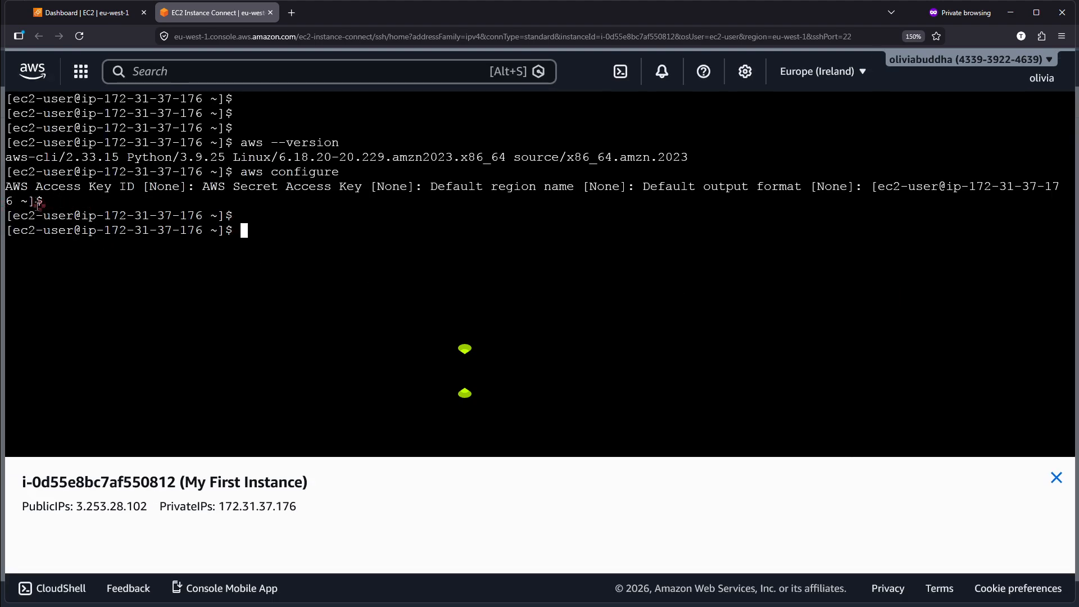
Examine the AWS Access Key ID and AWS Secret Access Key prompts in the aws configure output.
scroll(38, 206, up, 5)
scroll(55, 206, up, 2)
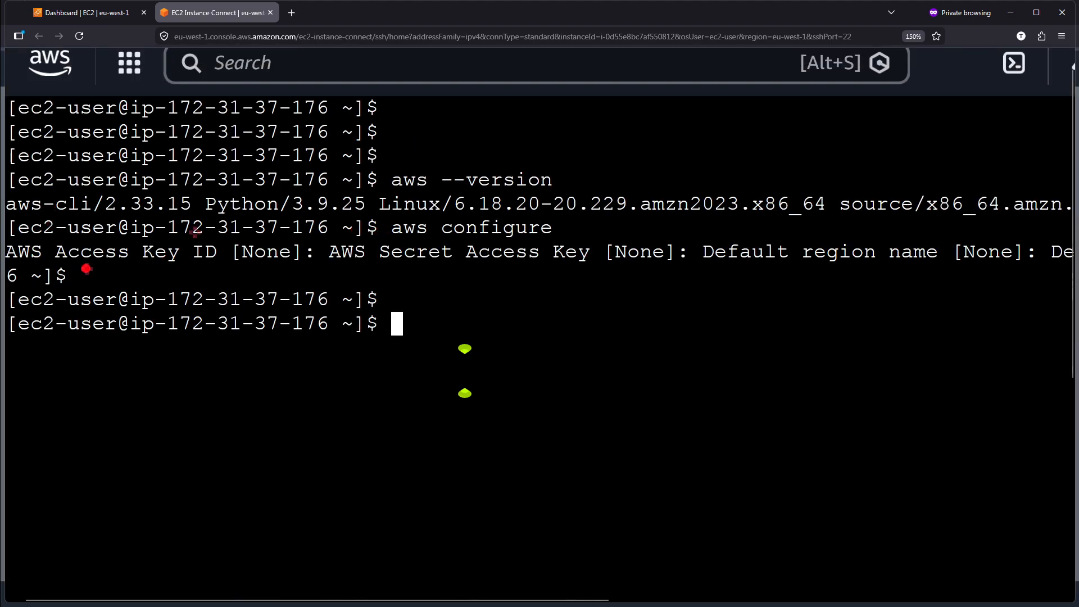
drag(72, 265, 244, 266)
drag(404, 276, 541, 277)
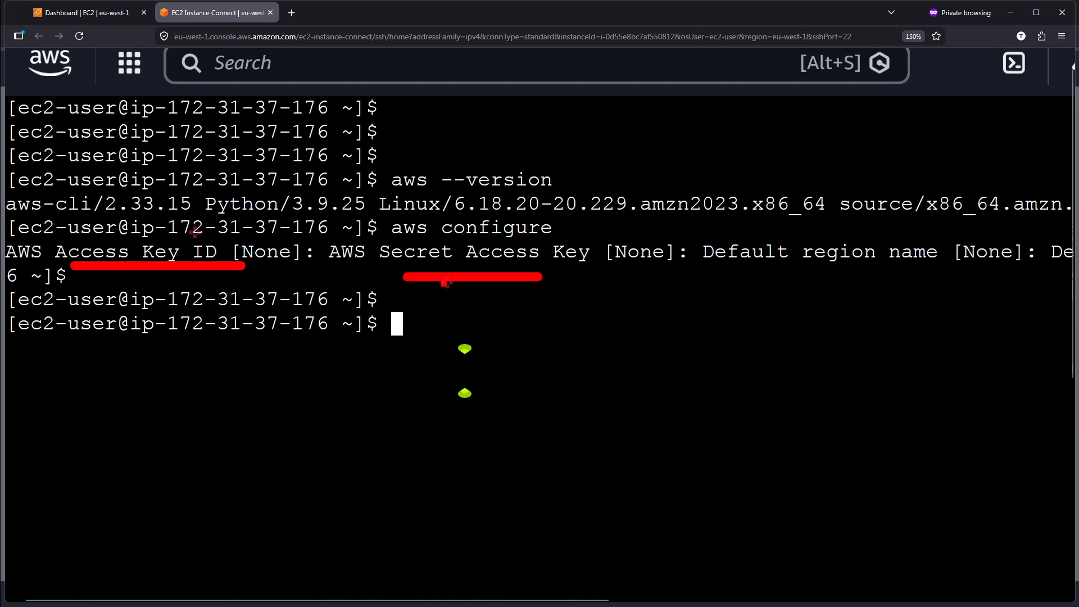
key(Escape)
click(374, 331)
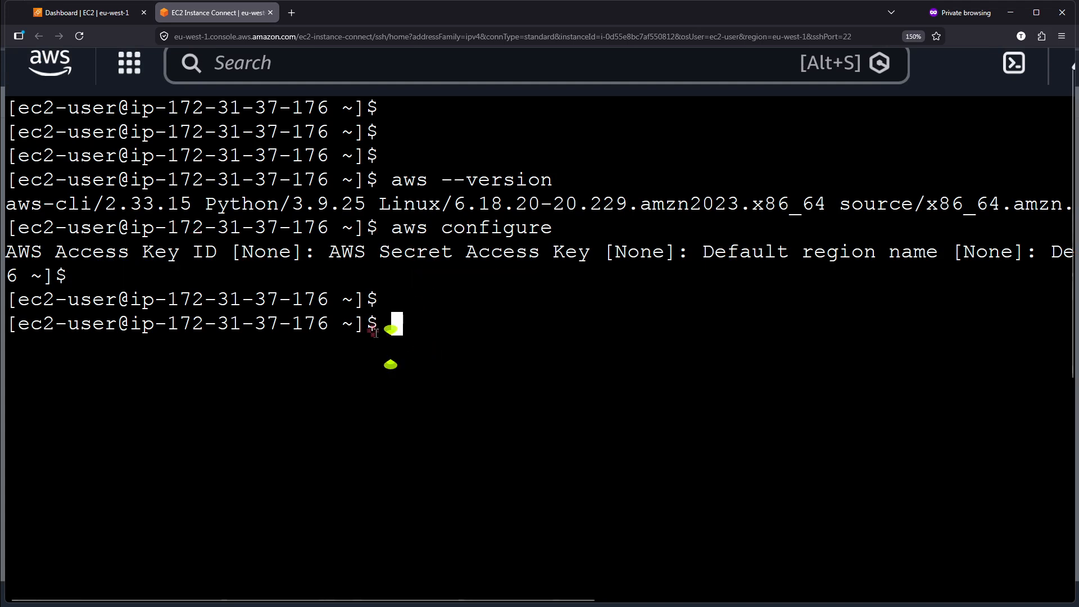
Load the Instances list in the EC2 console's browser tab and return to the instance's terminal.
click(71, 12)
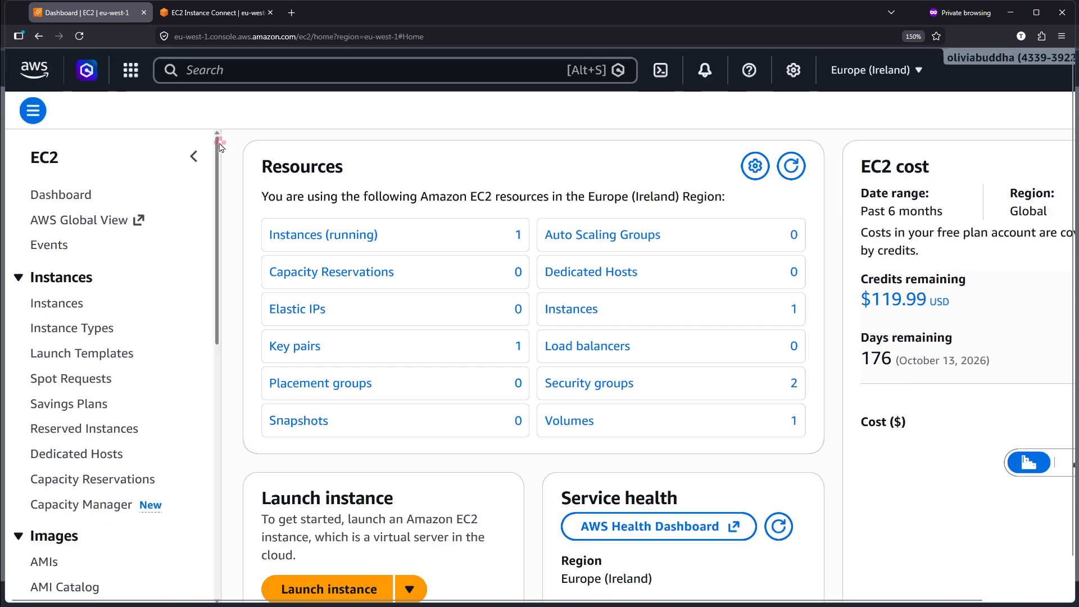
click(50, 293)
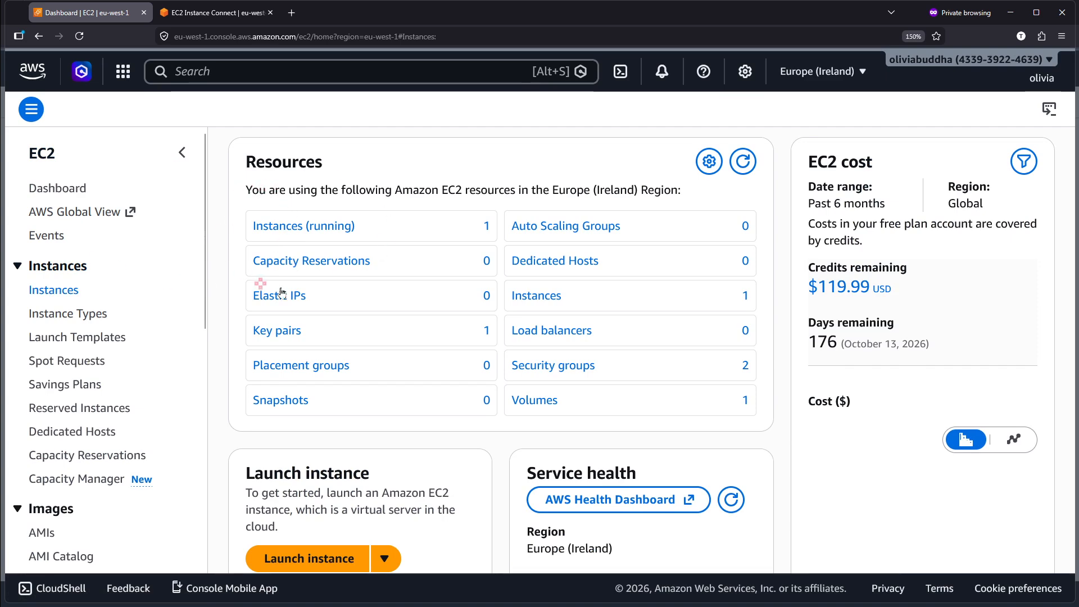
click(205, 14)
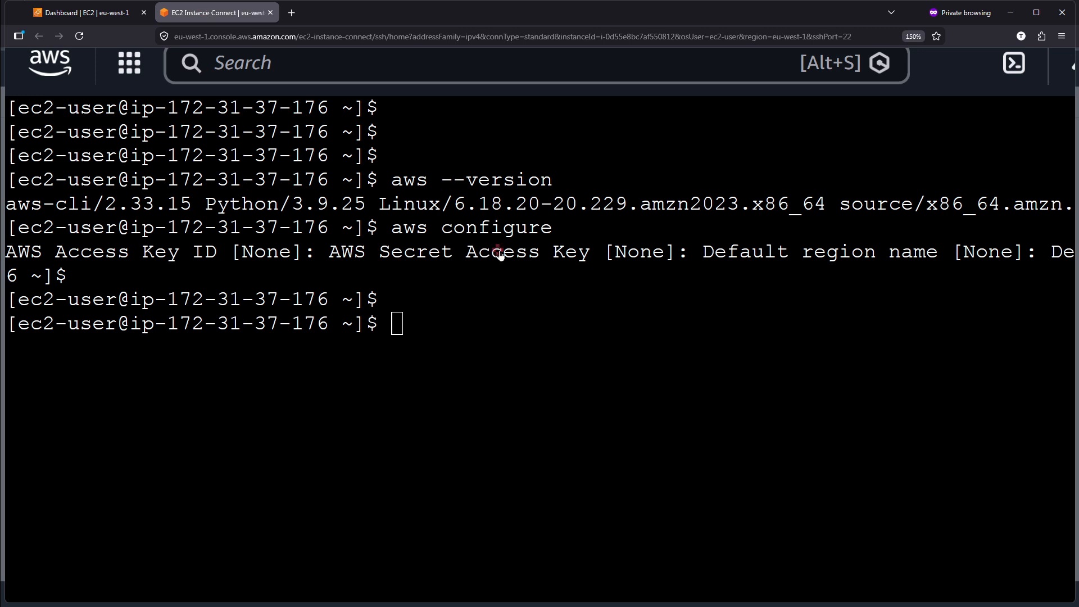
click(390, 347)
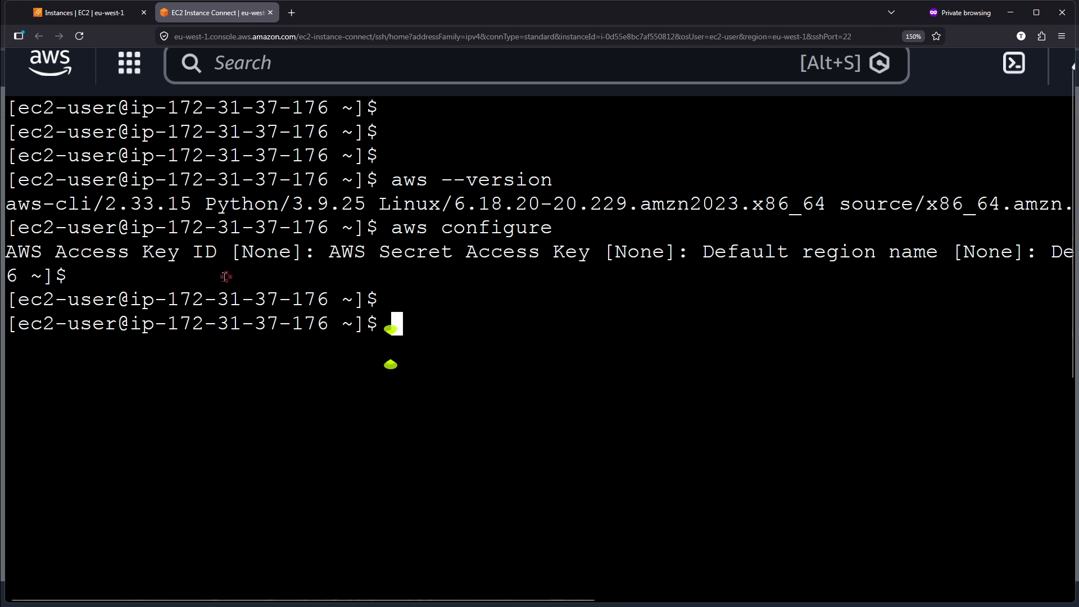
Highlight the AWS Access Key ID prompt in the terminal, clear the selection and start a fresh prompt line.
drag(9, 252, 293, 257)
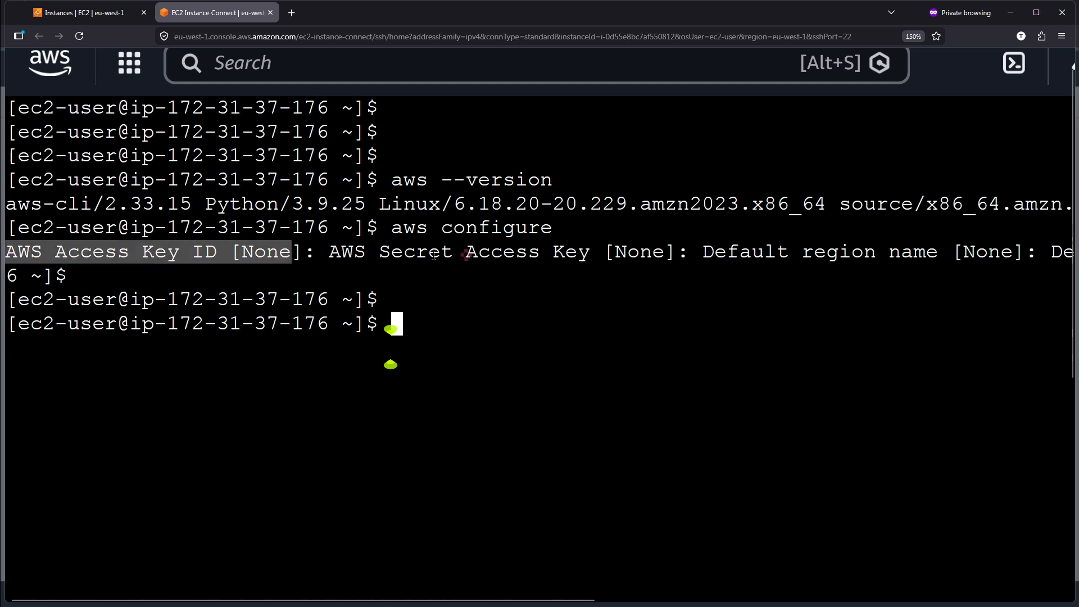
click(472, 300)
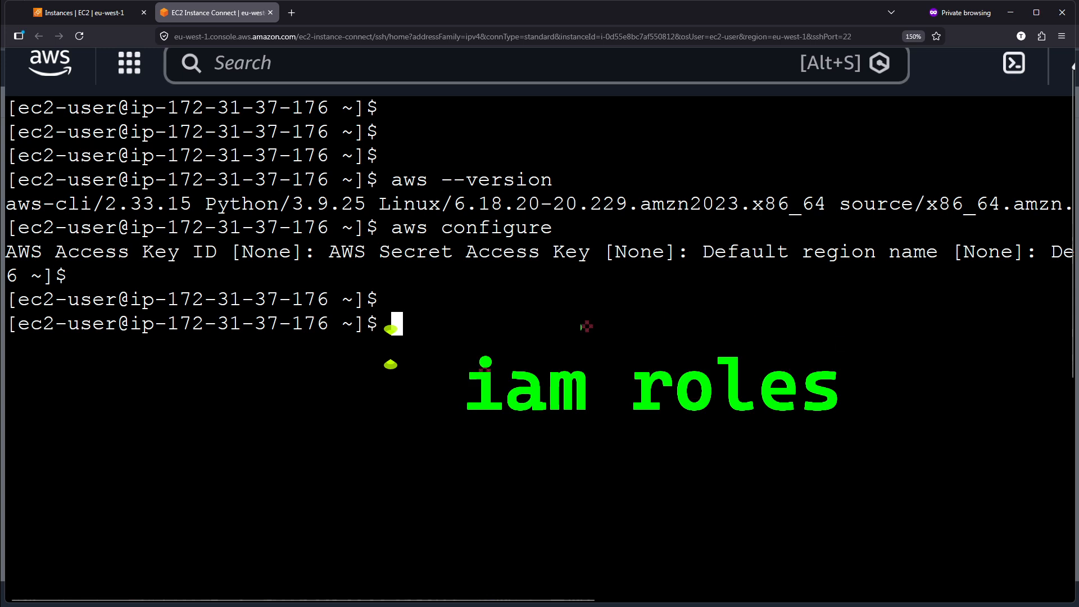
mouse_move(432, 326)
mouse_down()
mouse_move(692, 434)
mouse_move(909, 459)
mouse_up()
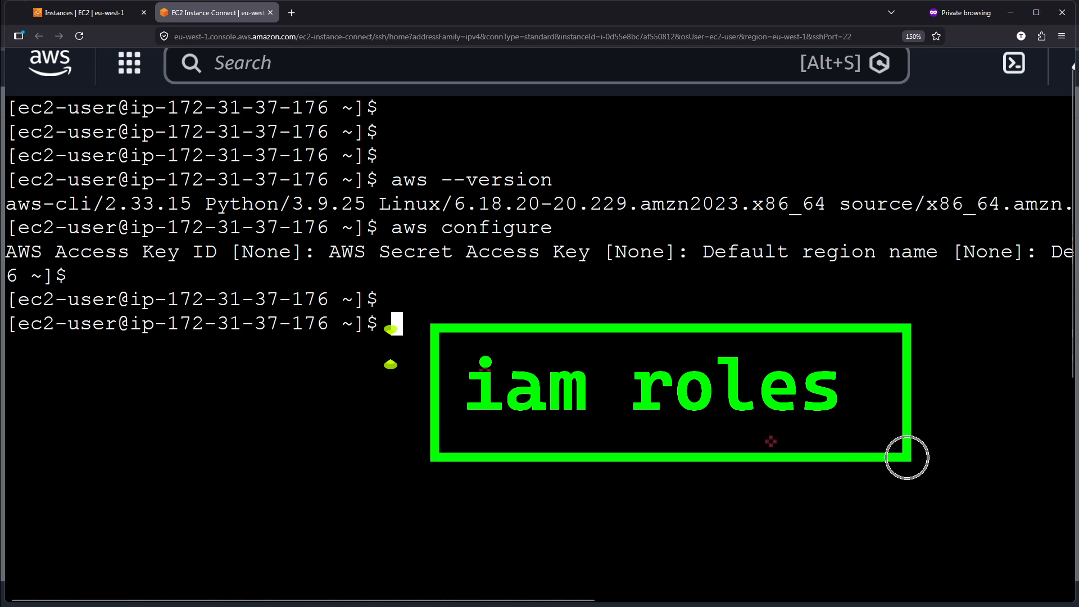
key(Escape)
key(Return)
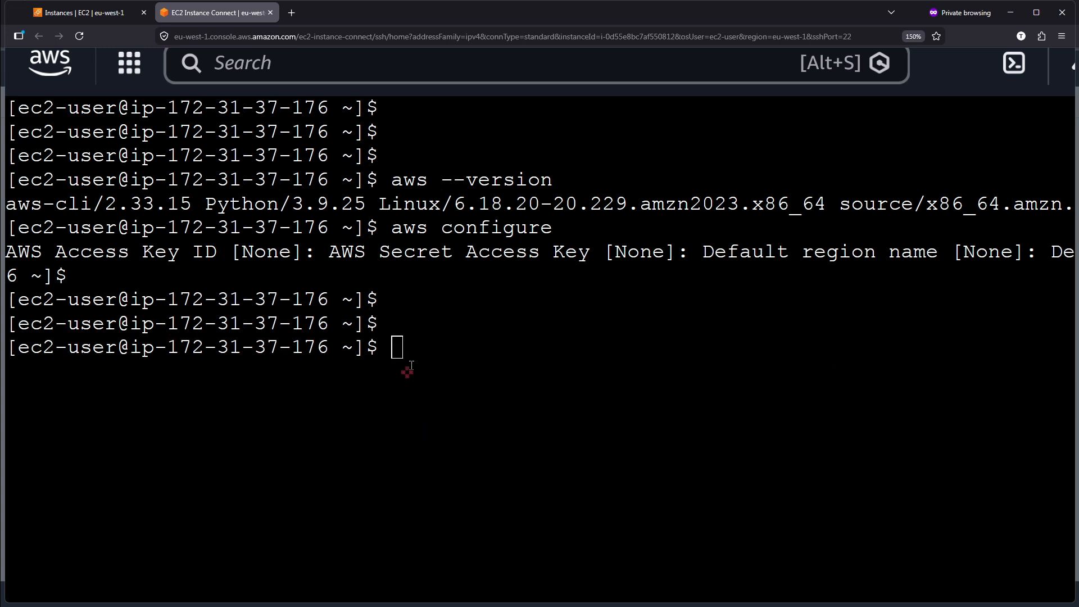
Run aws iam list-users in the instance's terminal.
scroll(411, 329, down, 4)
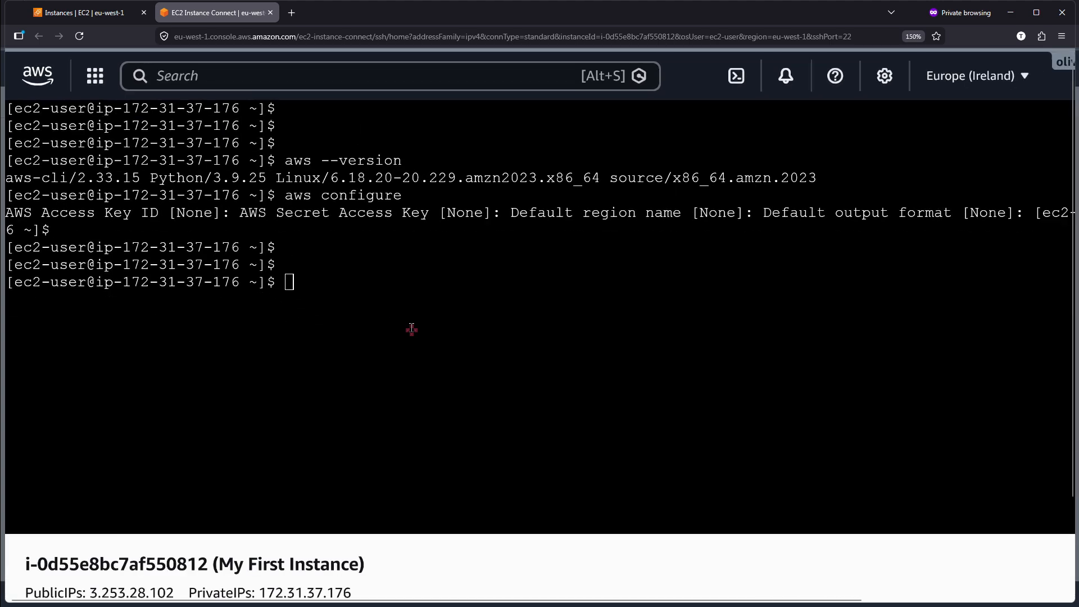
scroll(412, 328, down, 1)
click(348, 365)
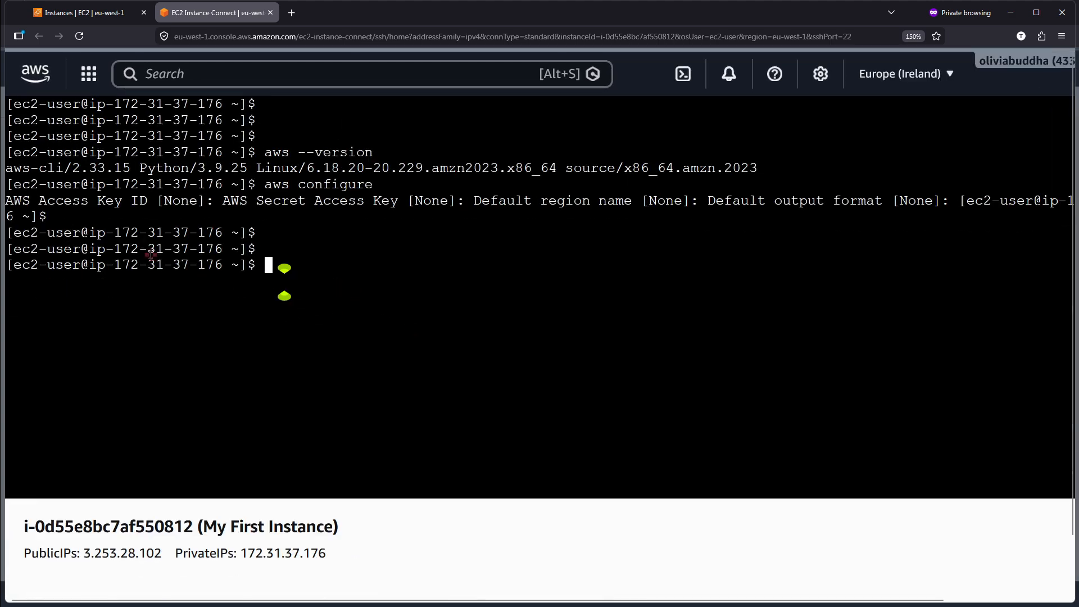
scroll(89, 243, up, 5)
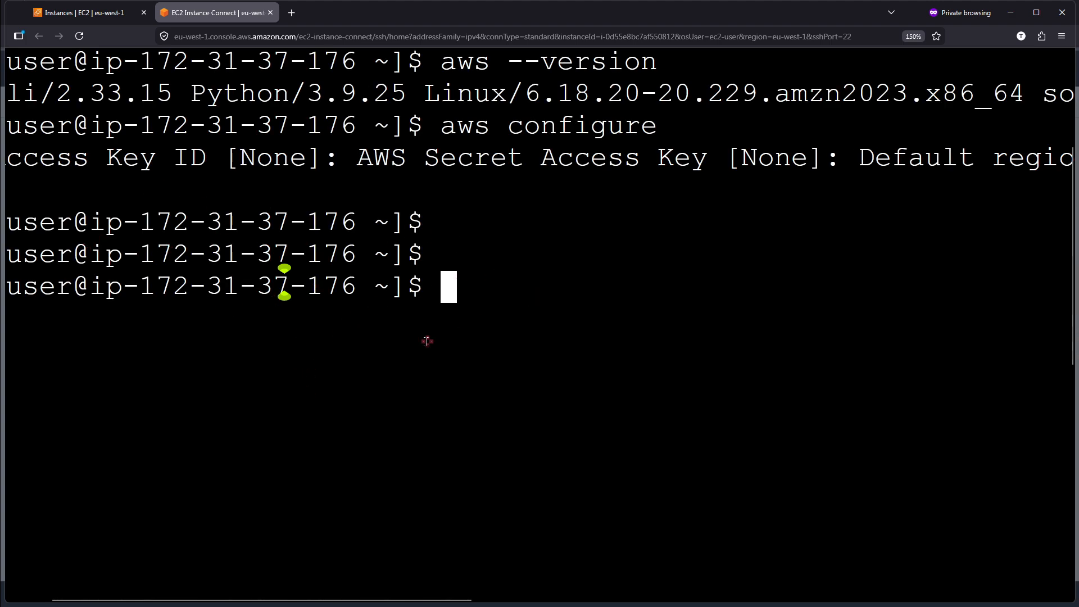
scroll(427, 341, down, 2)
scroll(449, 313, up, 2)
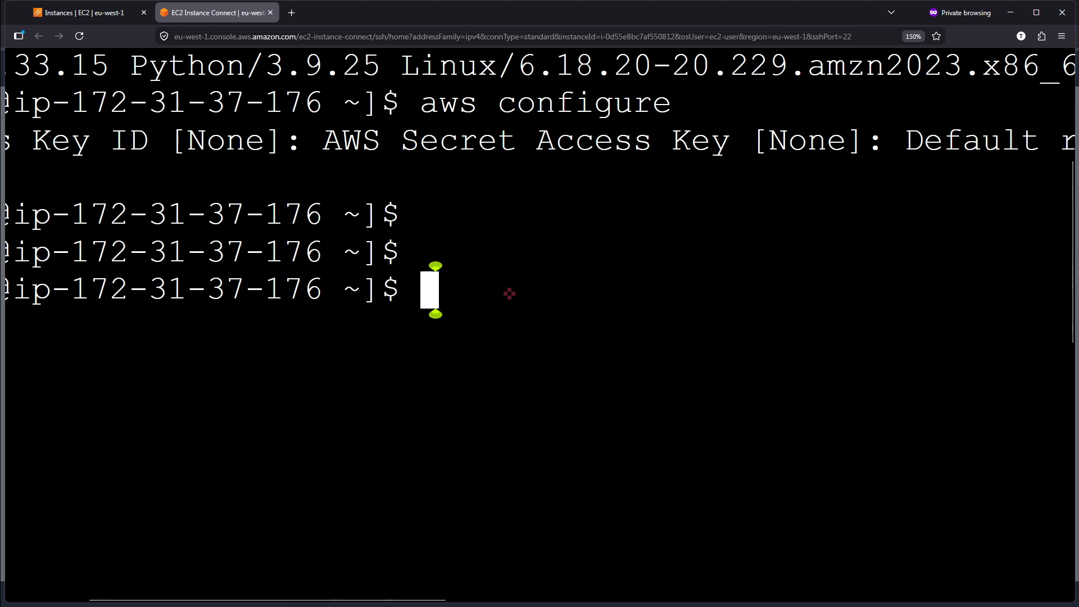
text(aws)
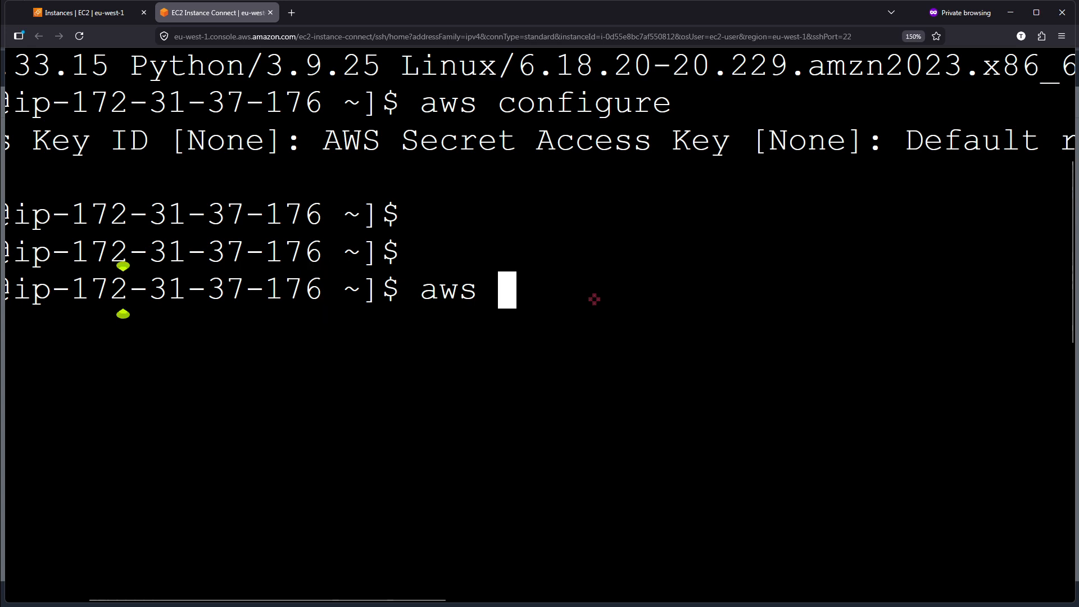
text( iam lis)
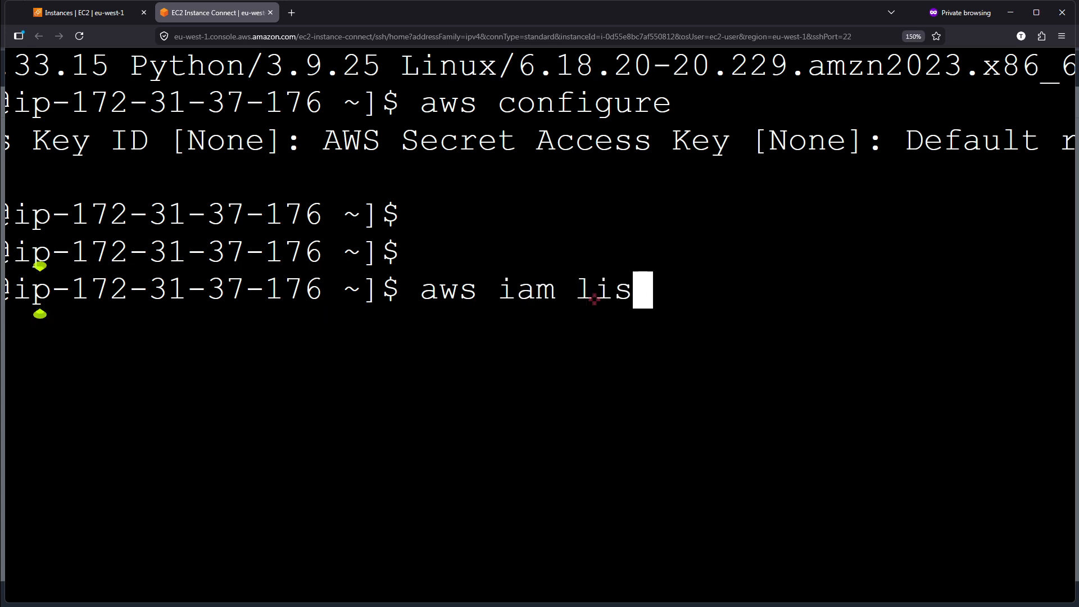
text(t-users)
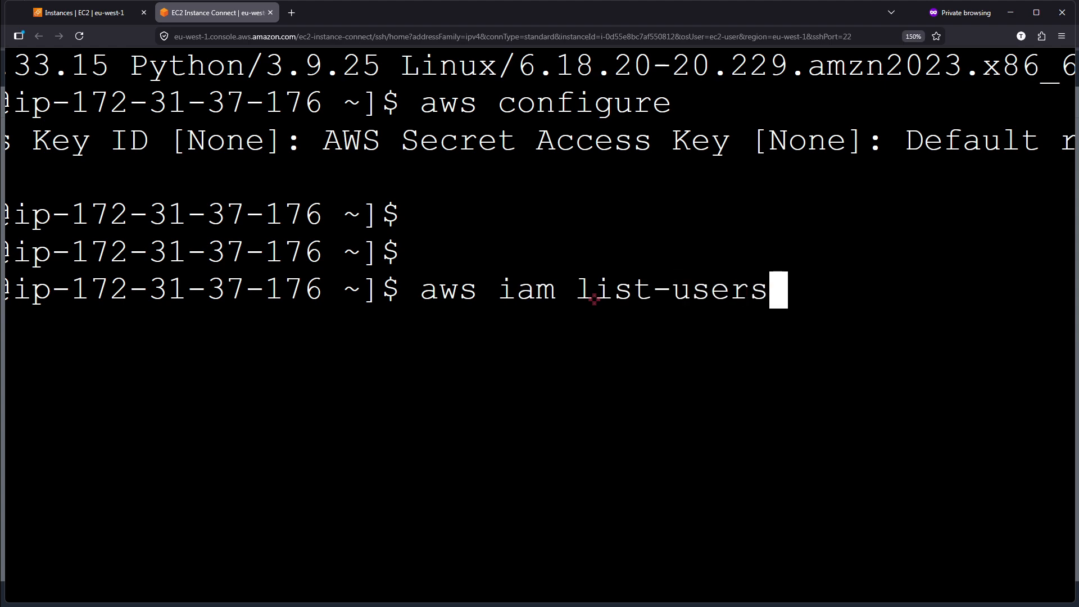
key(Return)
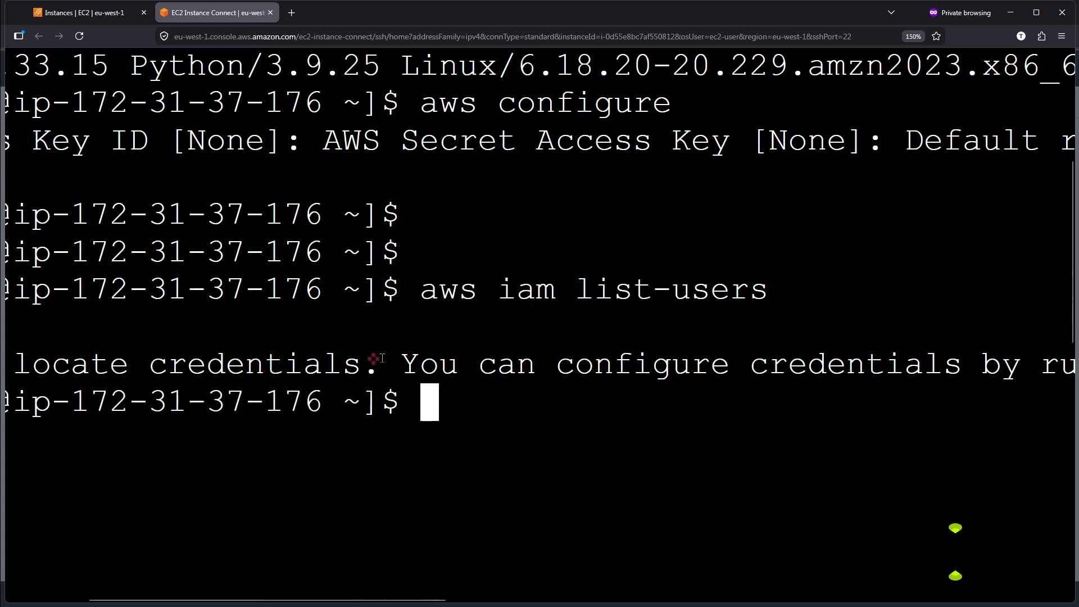
Read the full output of the aws iam list-users command, including the command it suggests.
scroll(383, 358, down, 3)
scroll(382, 358, right, 6)
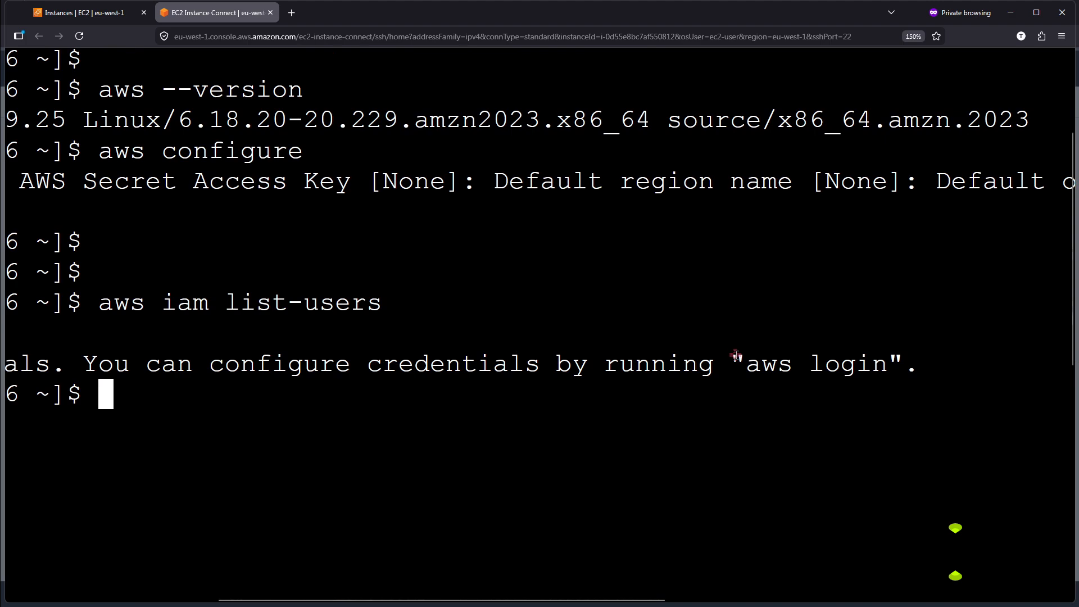
drag(749, 362, 892, 366)
click(892, 366)
scroll(892, 366, down, 5)
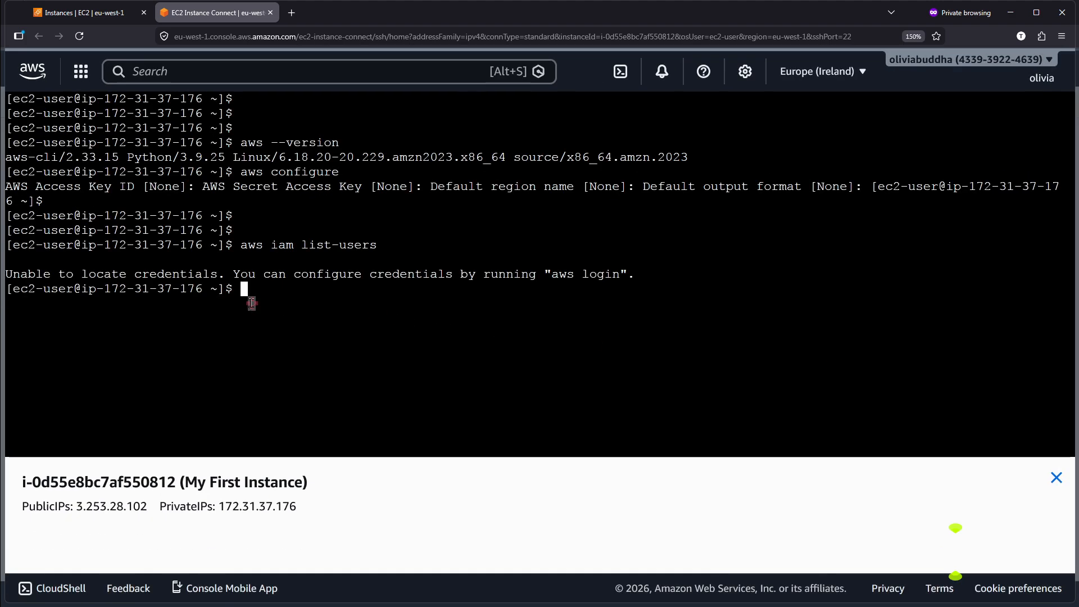
Switch to the EC2 console's browser tab and open the Instances list in an additional tab.
click(109, 13)
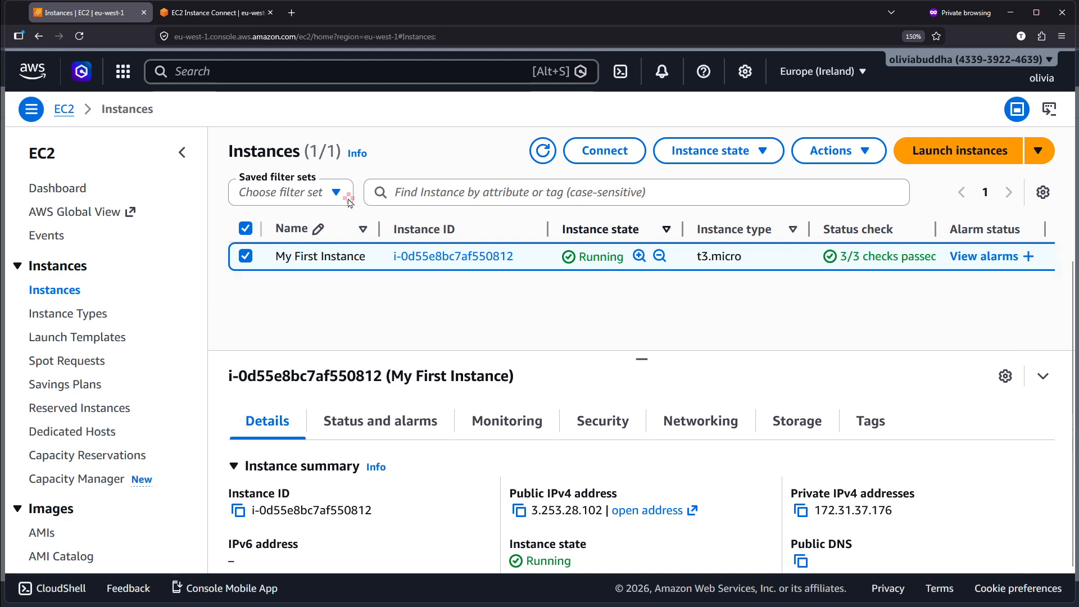
middle_click(55, 290)
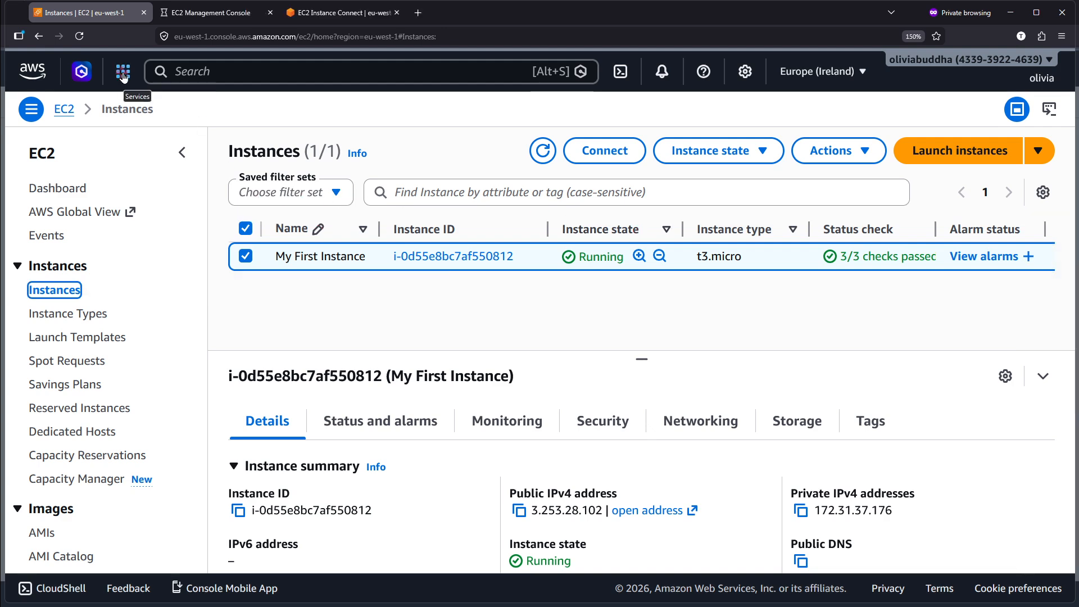
Search the AWS console for iam and open the IAM service.
scroll(183, 56, up, 5)
scroll(282, 66, left, 4)
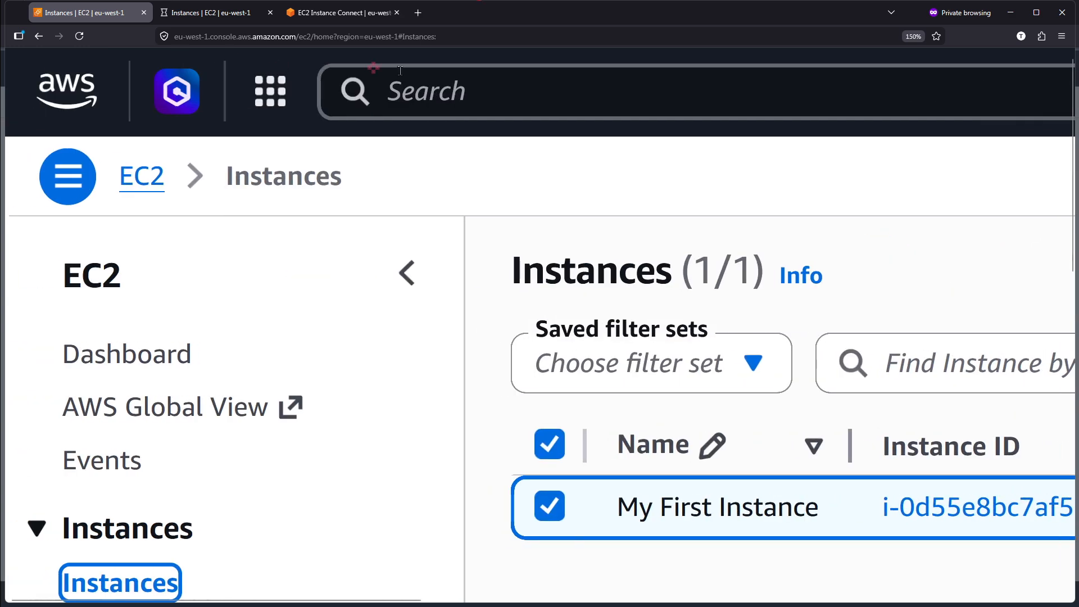
click(431, 75)
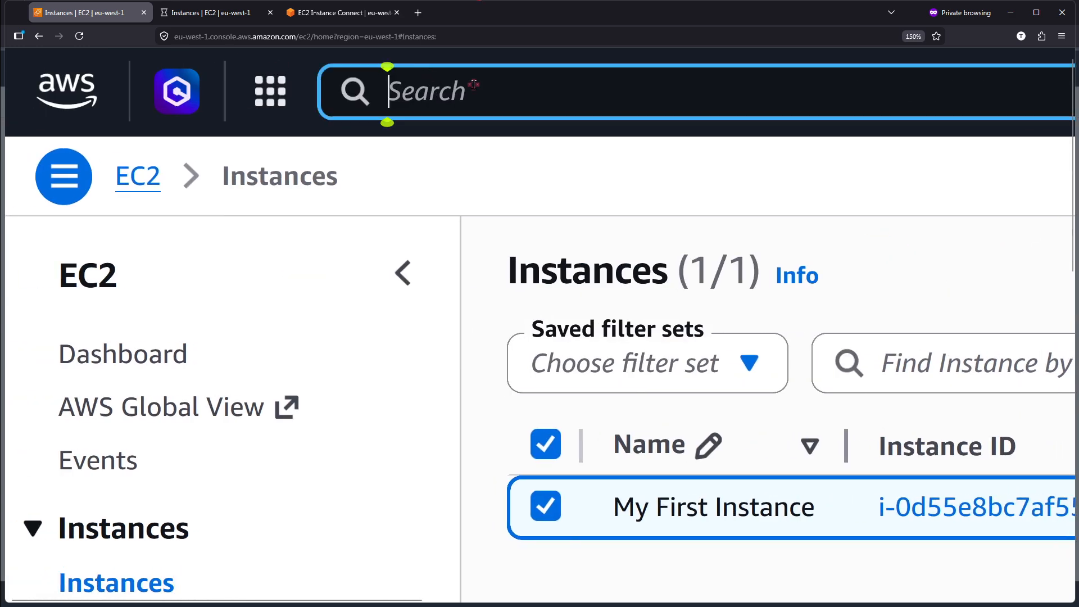
text(iam)
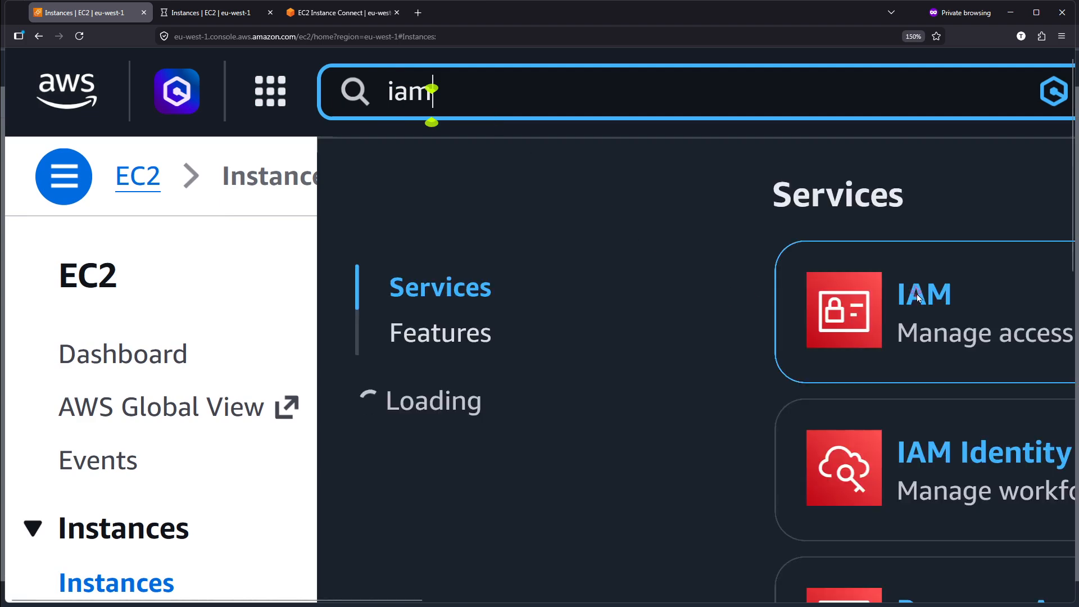
click(922, 299)
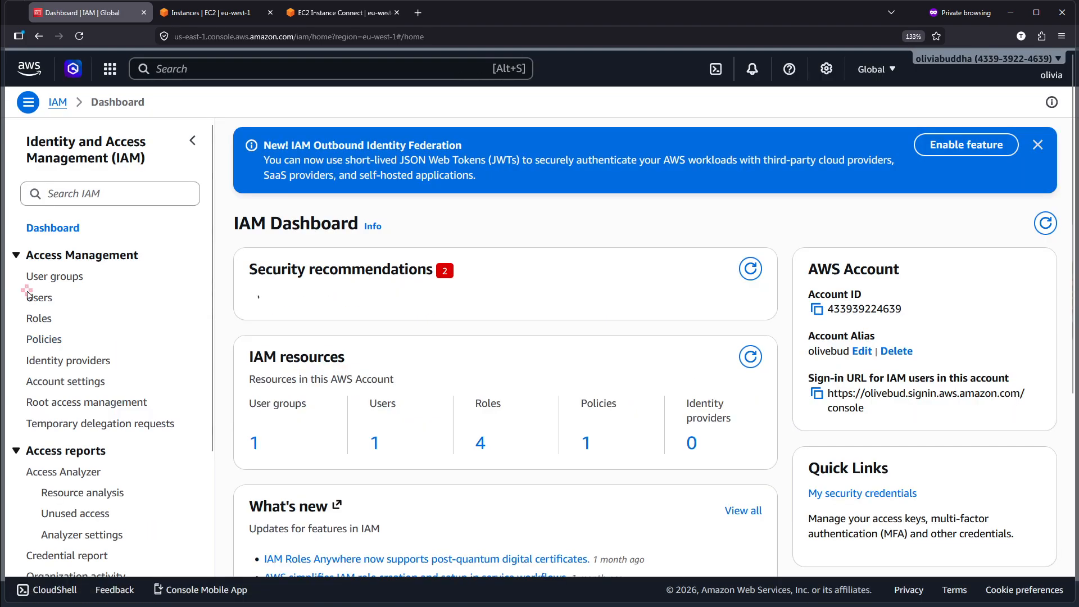
Open the Roles list under Access Management in IAM.
scroll(27, 291, up, 5)
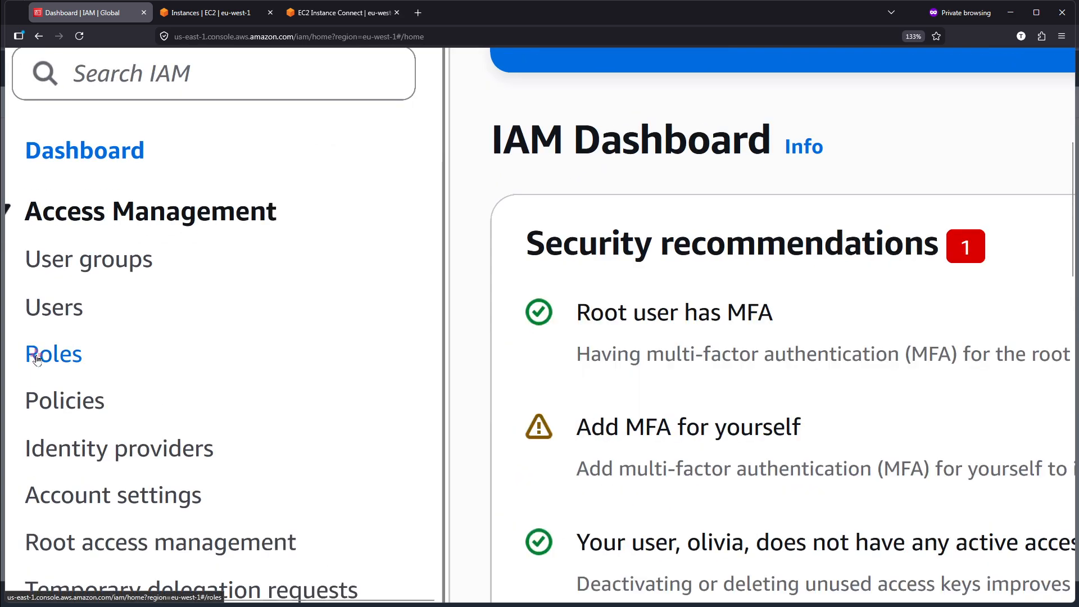
scroll(37, 359, up, 3)
click(59, 359)
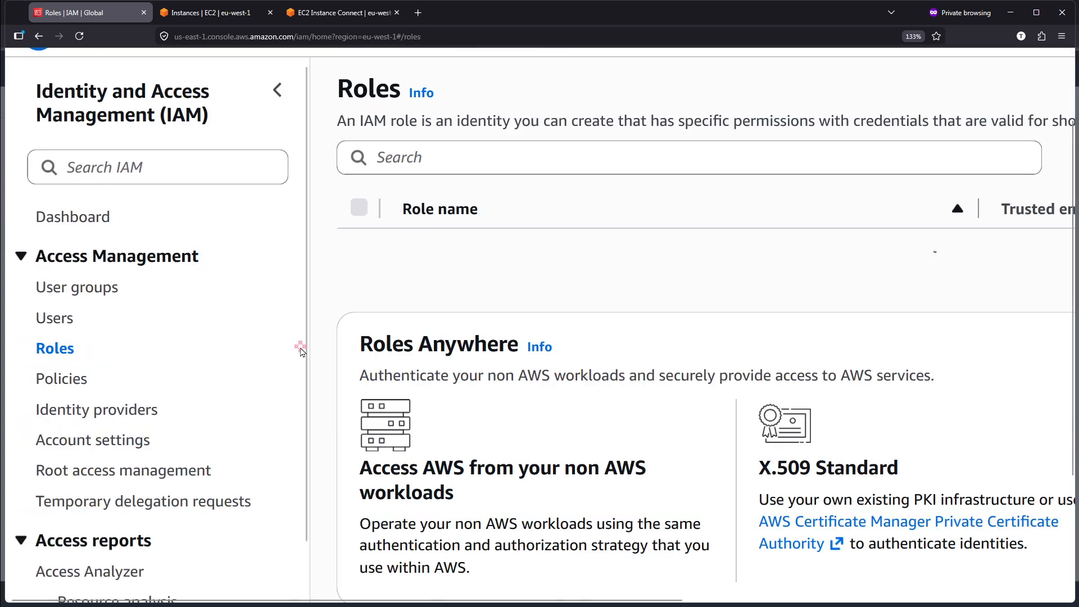
Locate the SampleRoleForEC2 role in the list of IAM roles.
scroll(323, 271, up, 5)
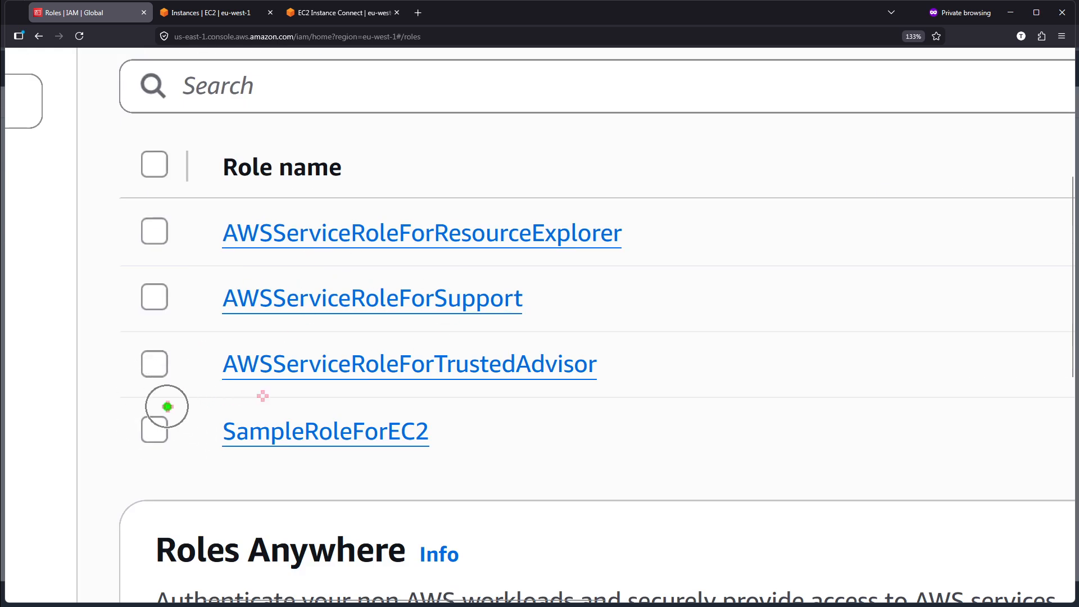
key(r)
mouse_move(113, 403)
mouse_down()
mouse_move(537, 431)
mouse_move(570, 464)
mouse_up()
key(Escape)
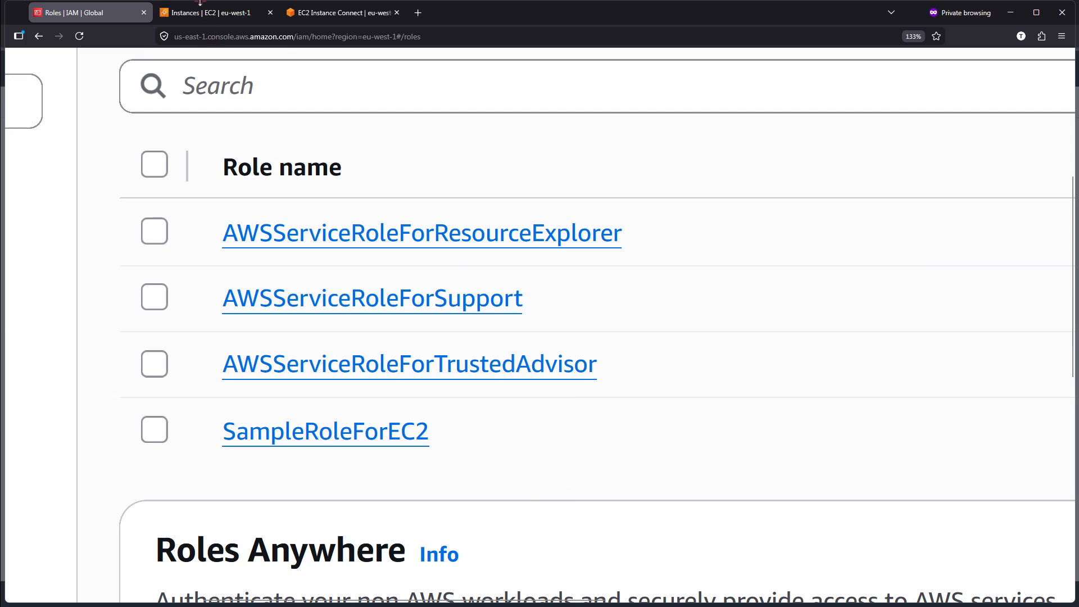
scroll(134, 123, up, 5)
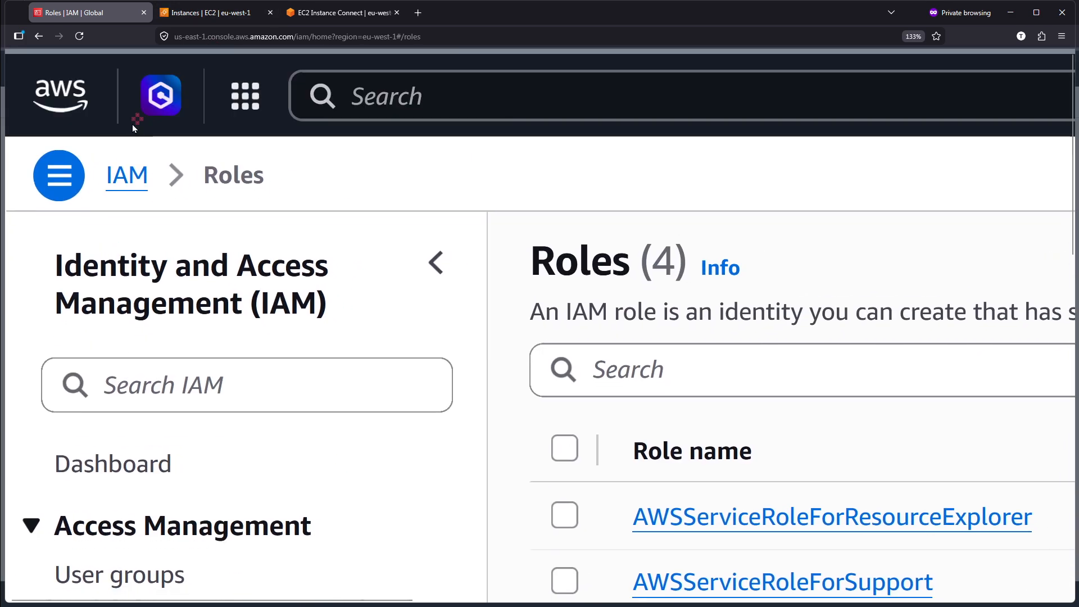
Open the SampleRoleForEC2 role in IAM and view its permissions policies.
click(202, 6)
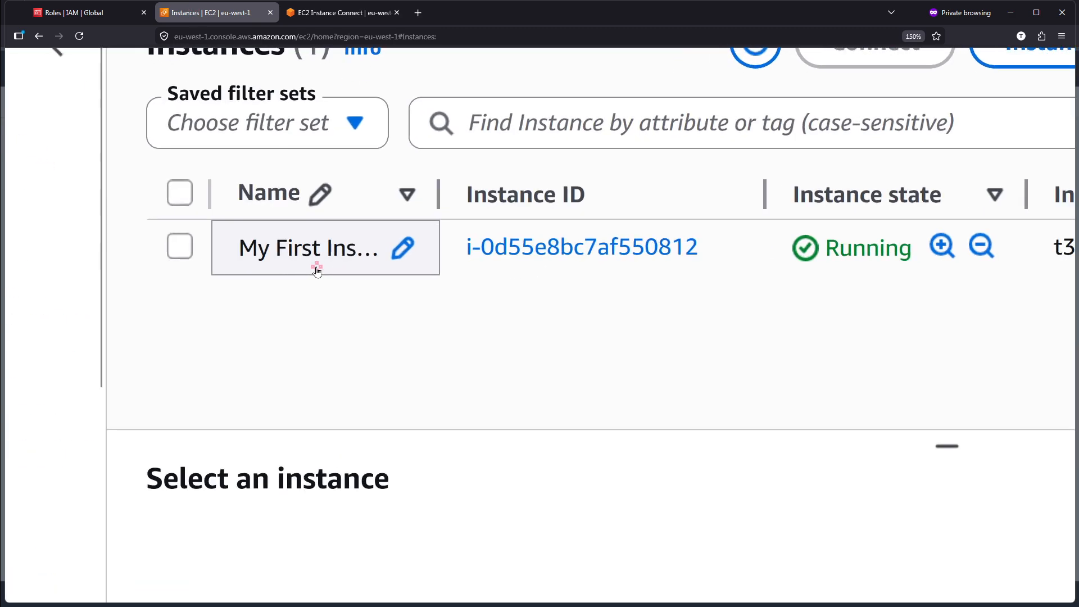
click(79, 12)
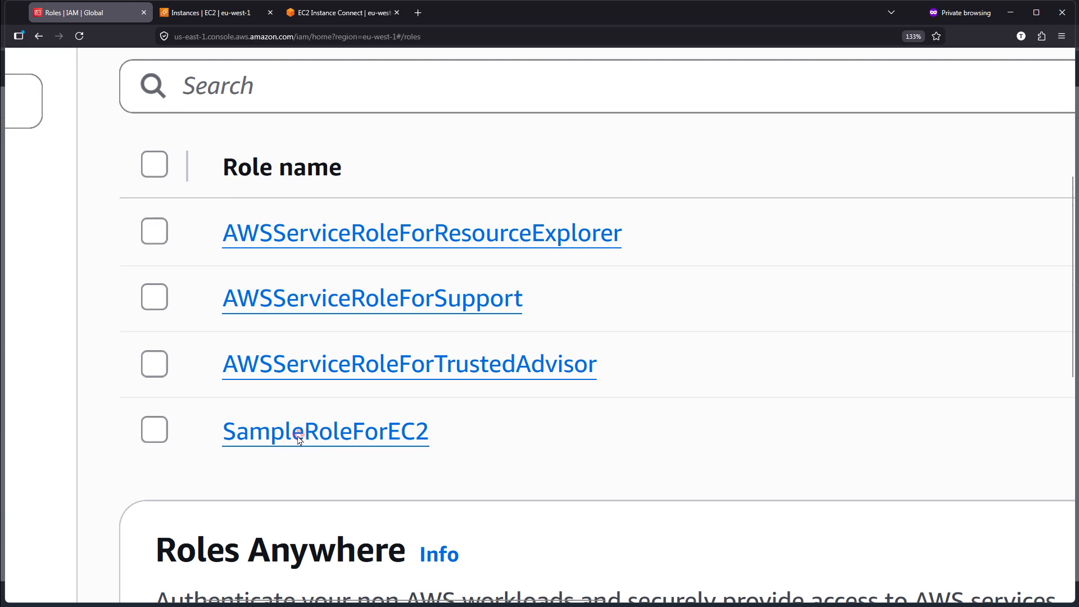
click(333, 436)
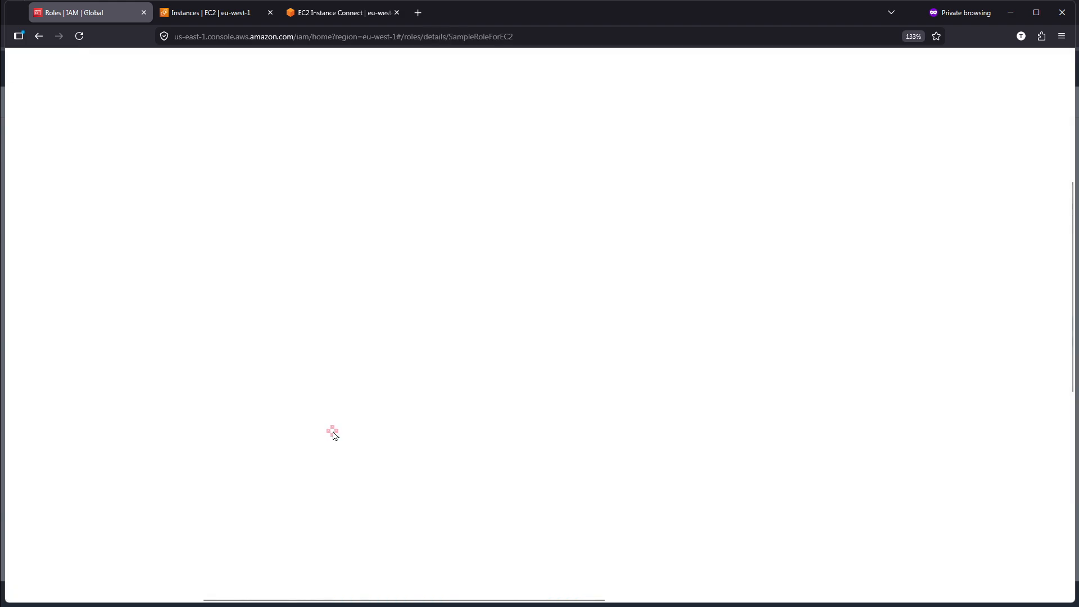
scroll(329, 434, down, 6)
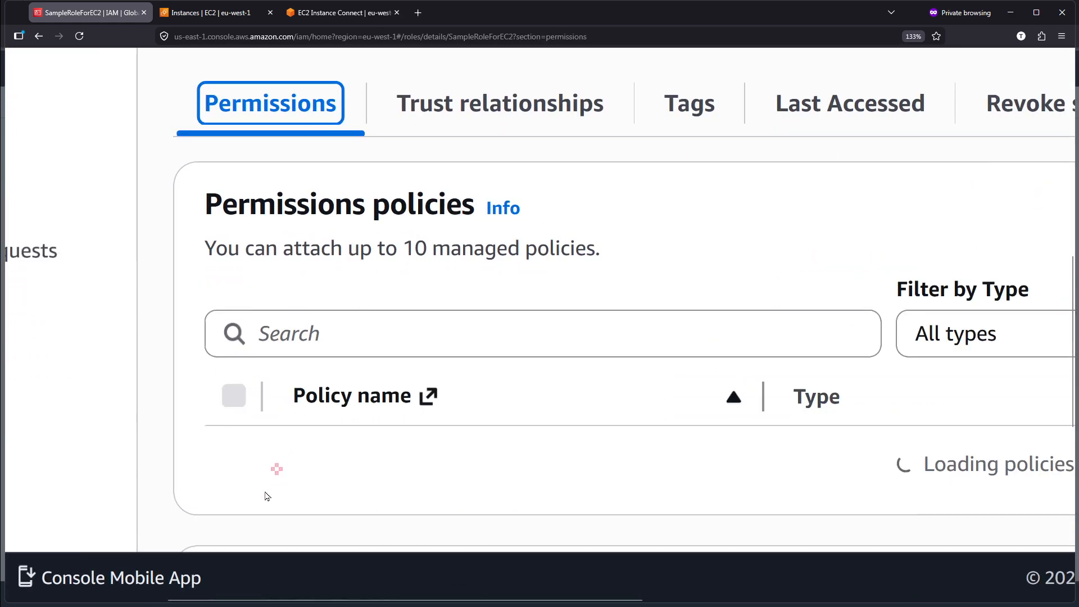
click(263, 502)
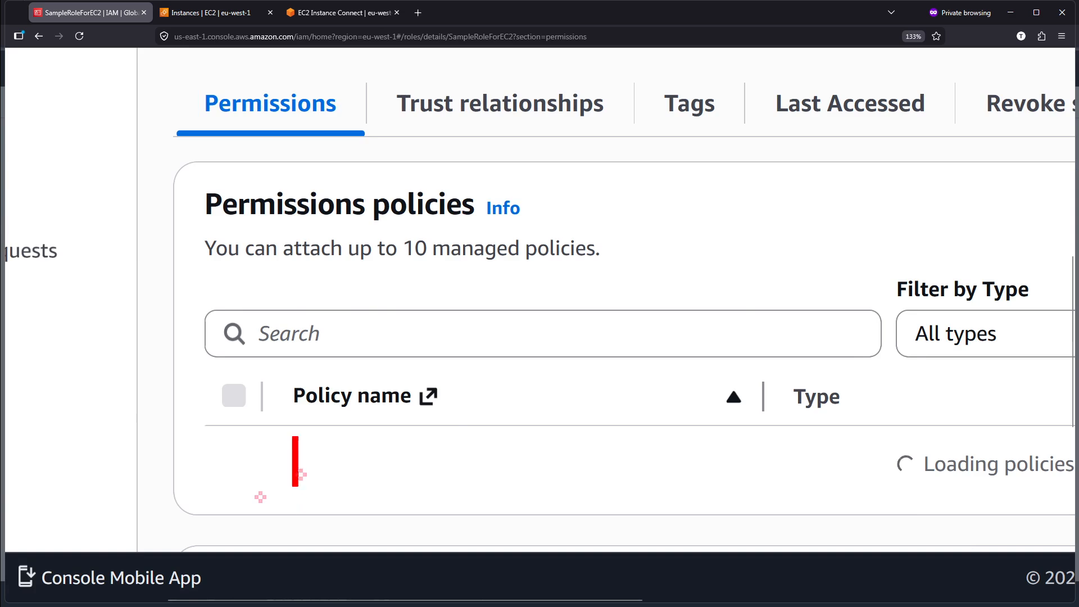
text(i)
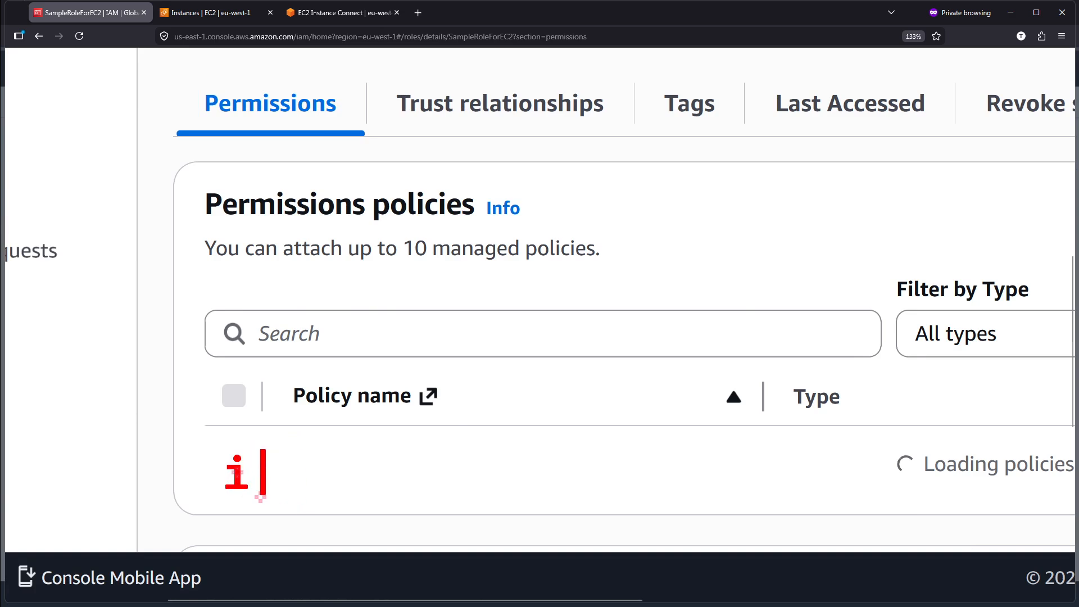
text(amreadon)
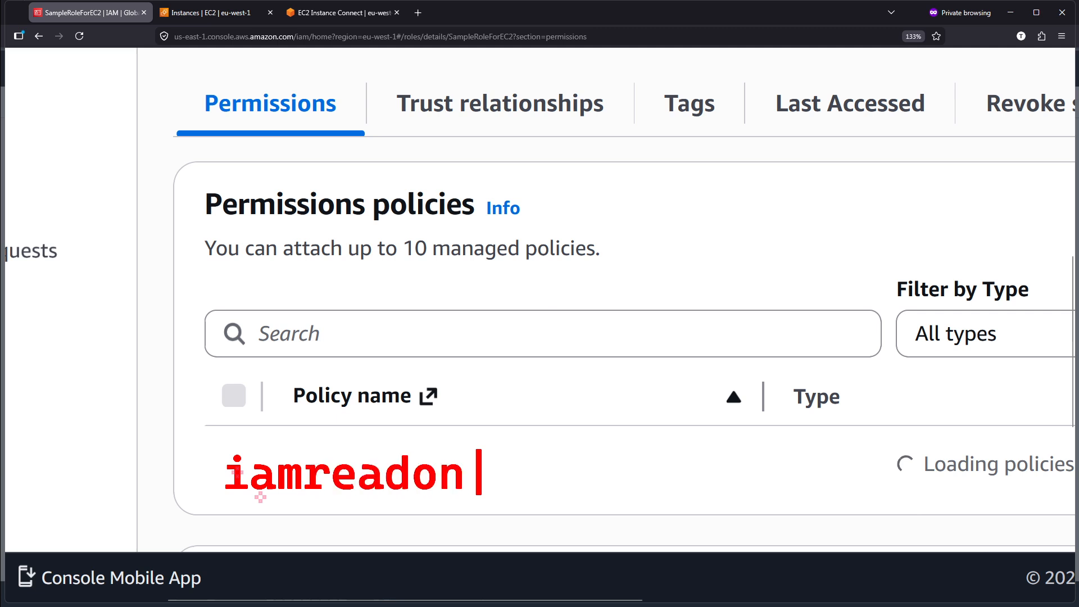
text(lyaccess)
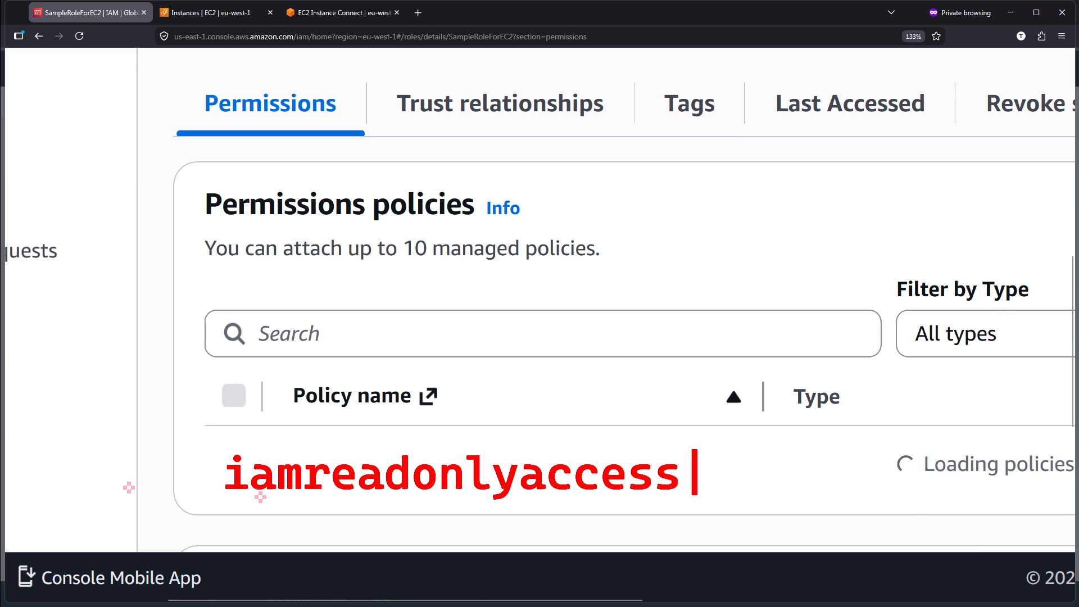
key(Escape)
key(Escape)
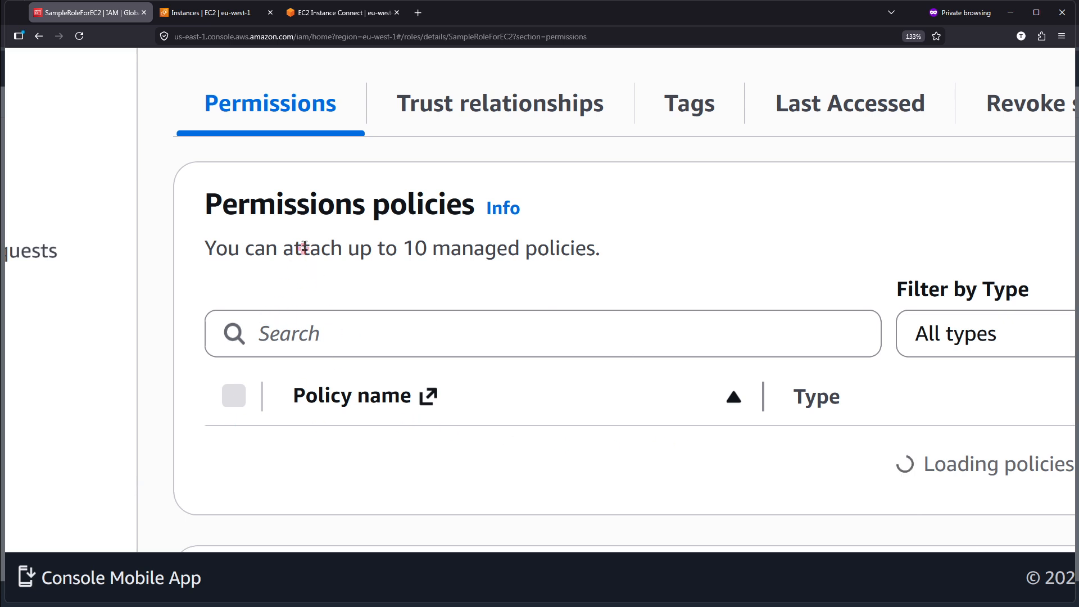
scroll(304, 247, down, 5)
scroll(340, 313, up, 4)
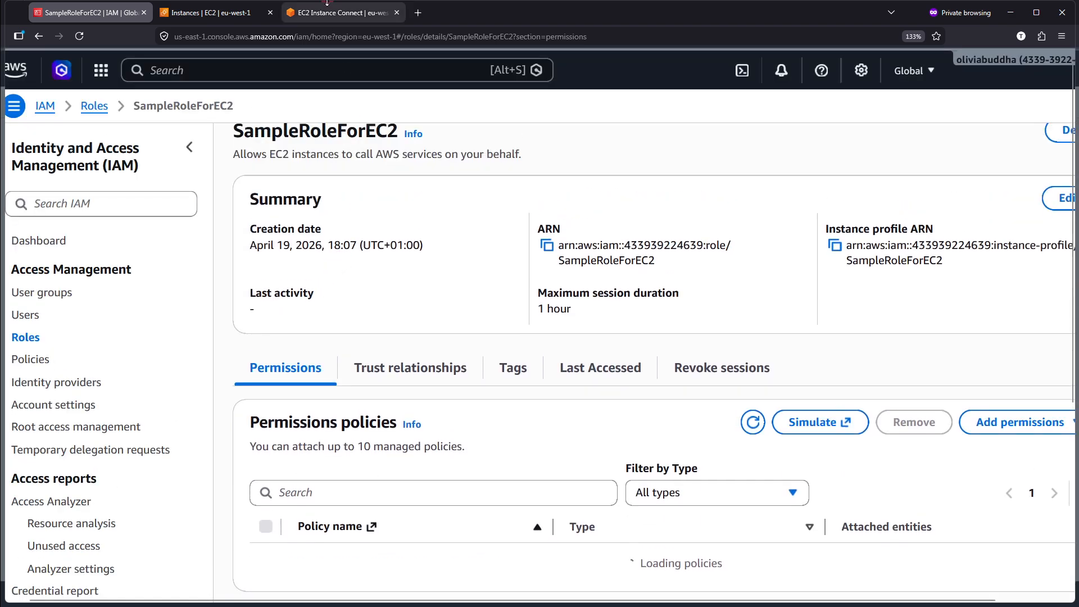
In the EC2 Instances list, select My First Instance and open its Modify IAM role security settings.
click(326, 17)
click(191, 14)
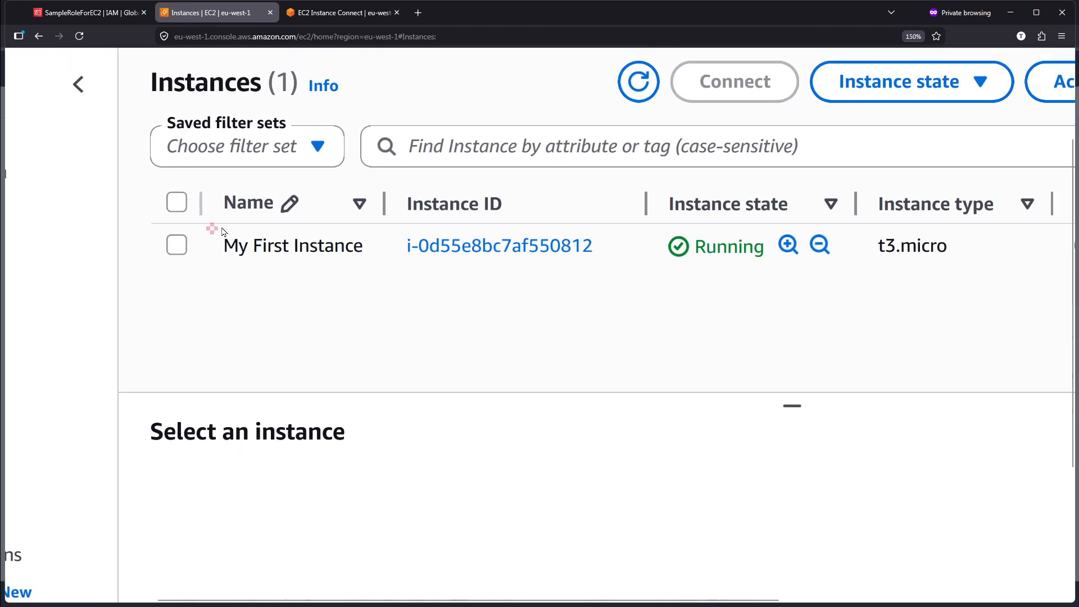
click(178, 246)
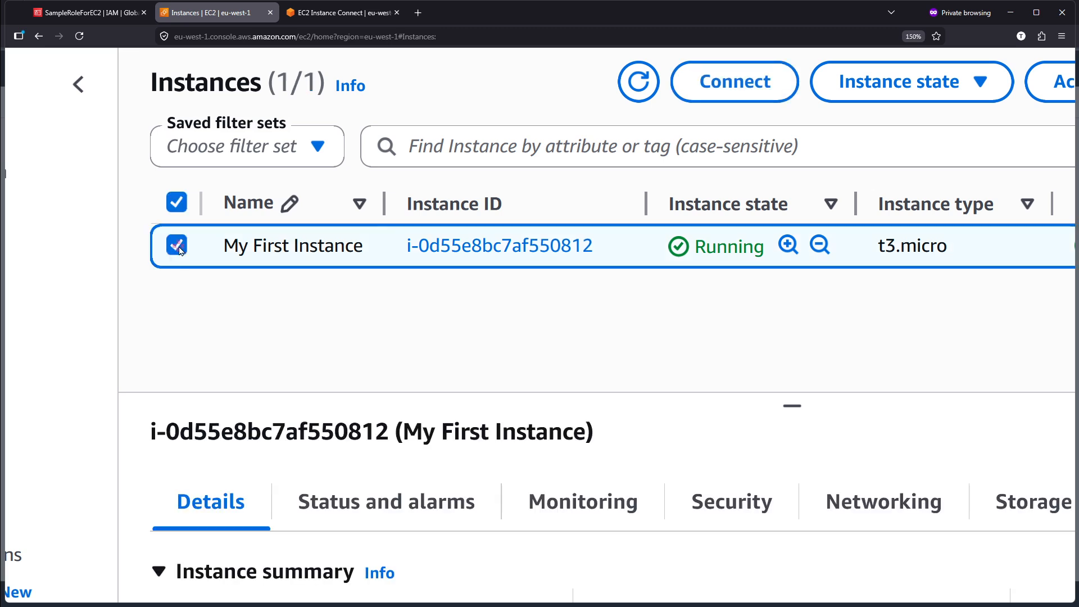
scroll(740, 254, right, 3)
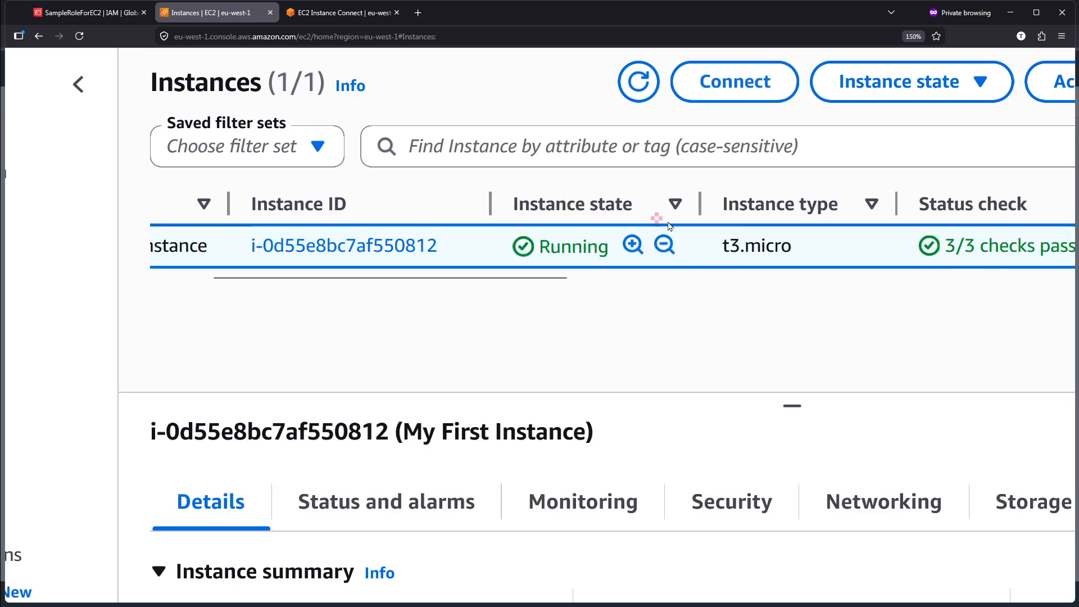
right_click(731, 248)
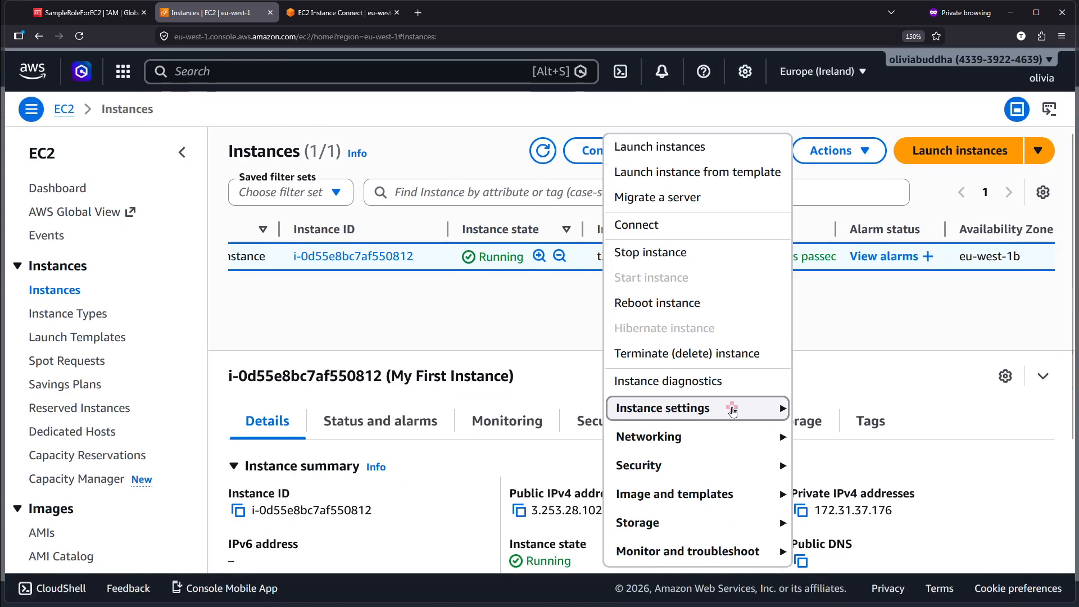
click(742, 409)
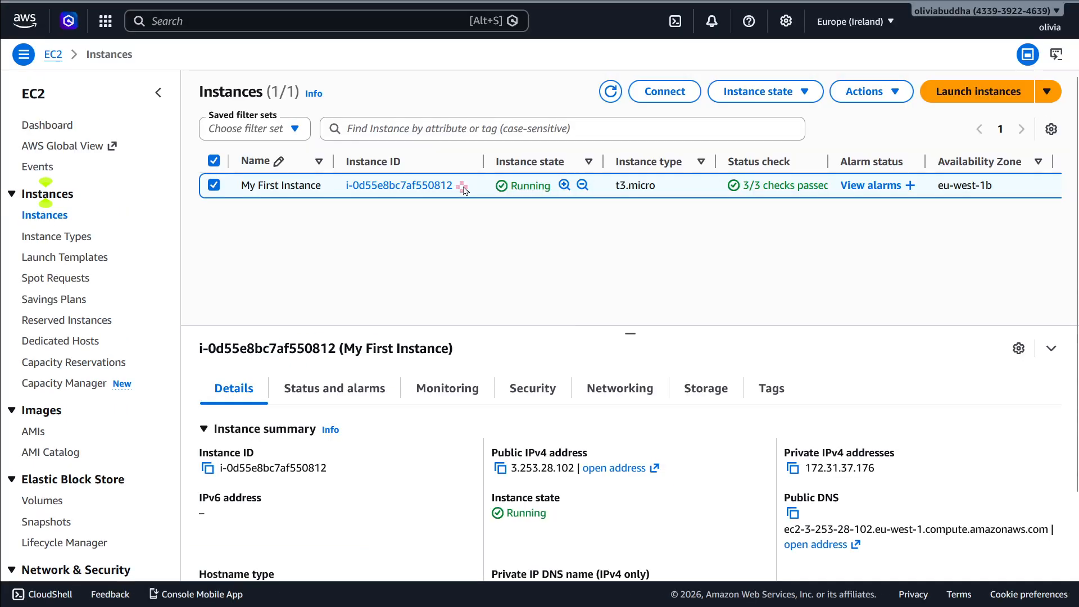
right_click(465, 190)
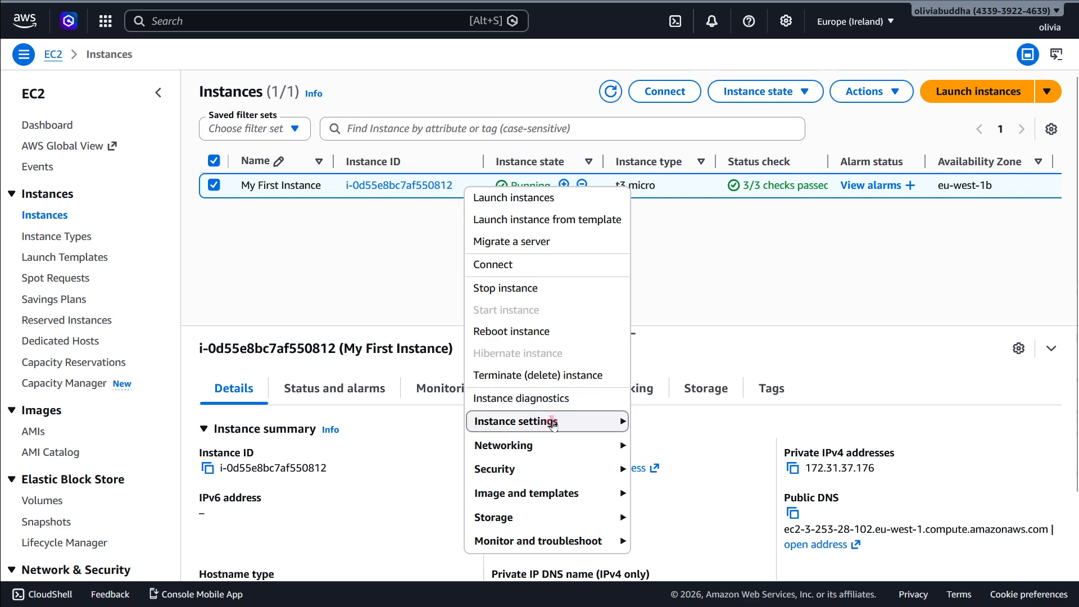
click(565, 448)
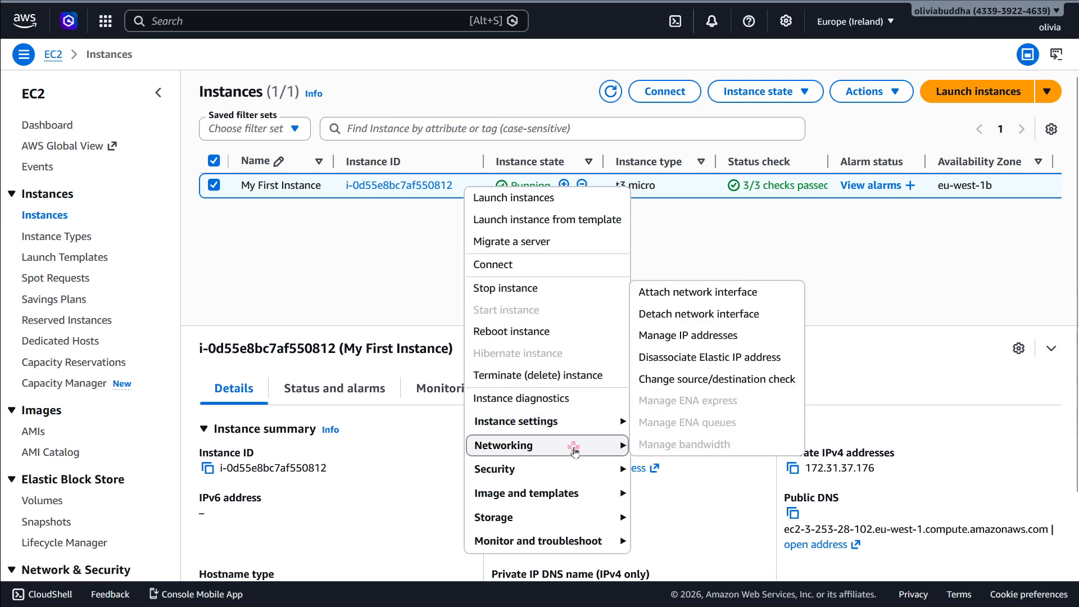
click(573, 477)
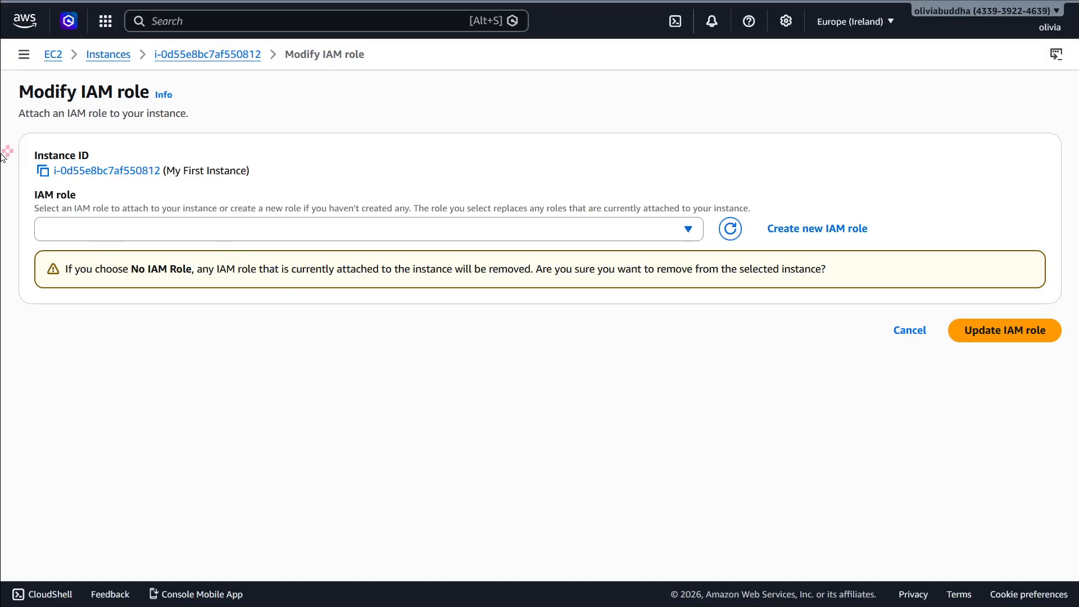
Check the name and permissions policies of SampleRoleForEC2 in IAM, and return to the Modify IAM role page.
mouse_move(161, 2)
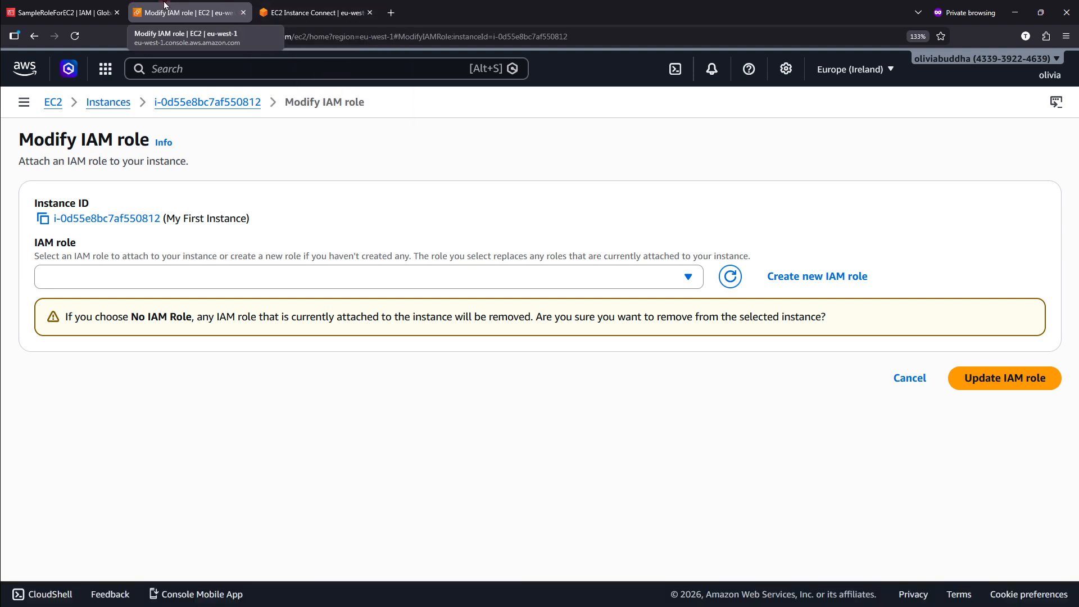
click(62, 12)
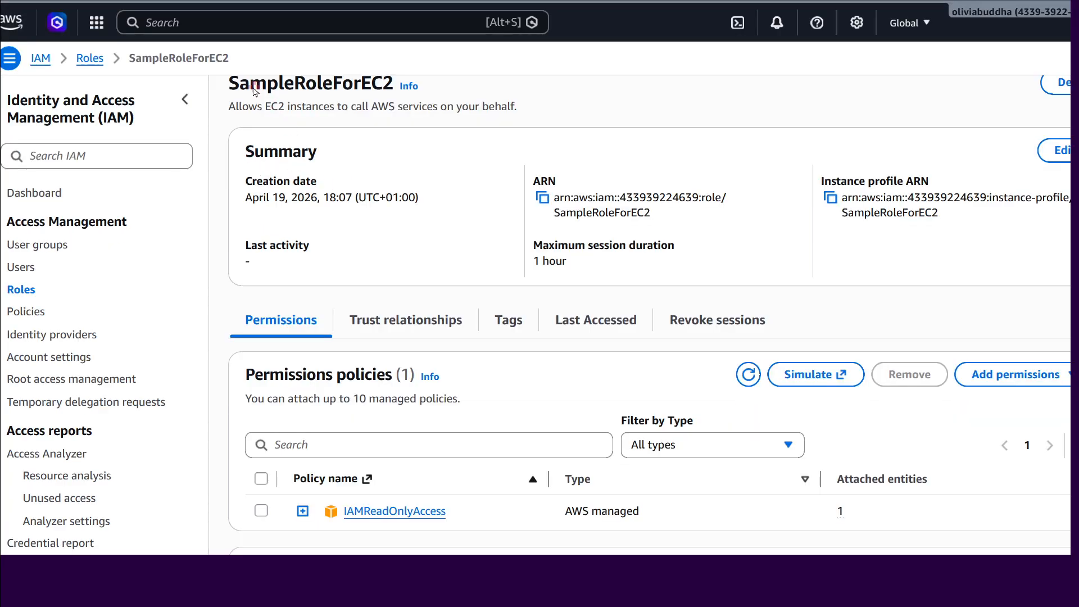
drag(254, 90, 353, 88)
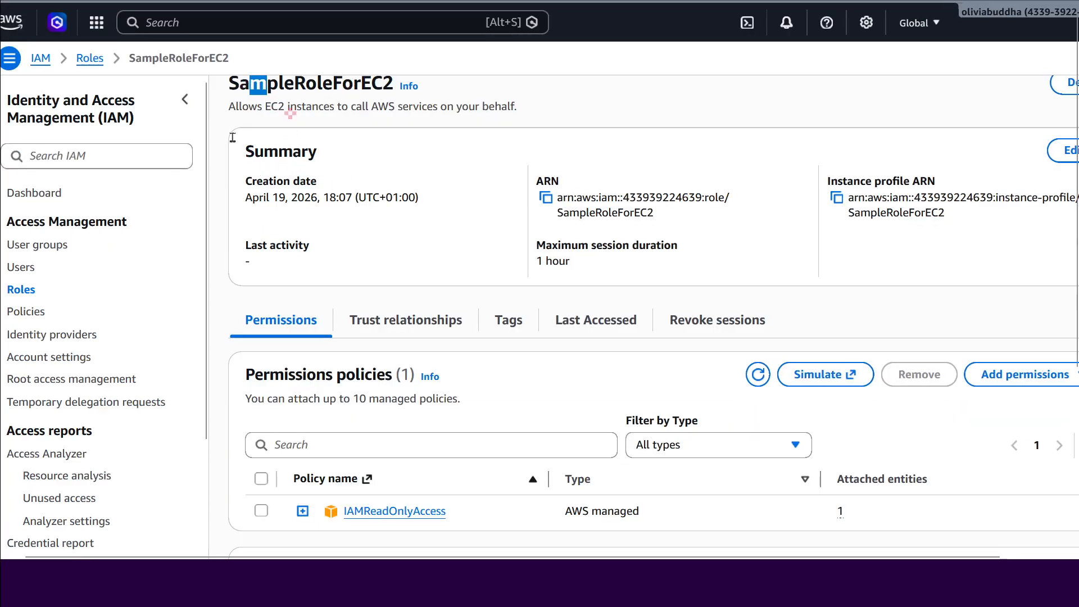
mouse_move(203, 4)
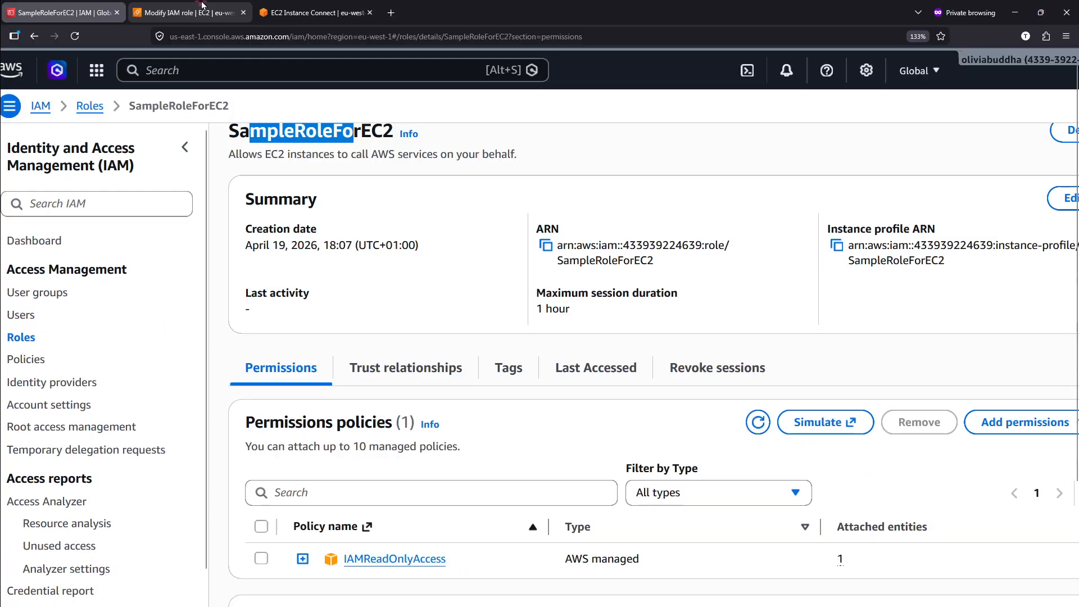
click(310, 6)
click(216, 5)
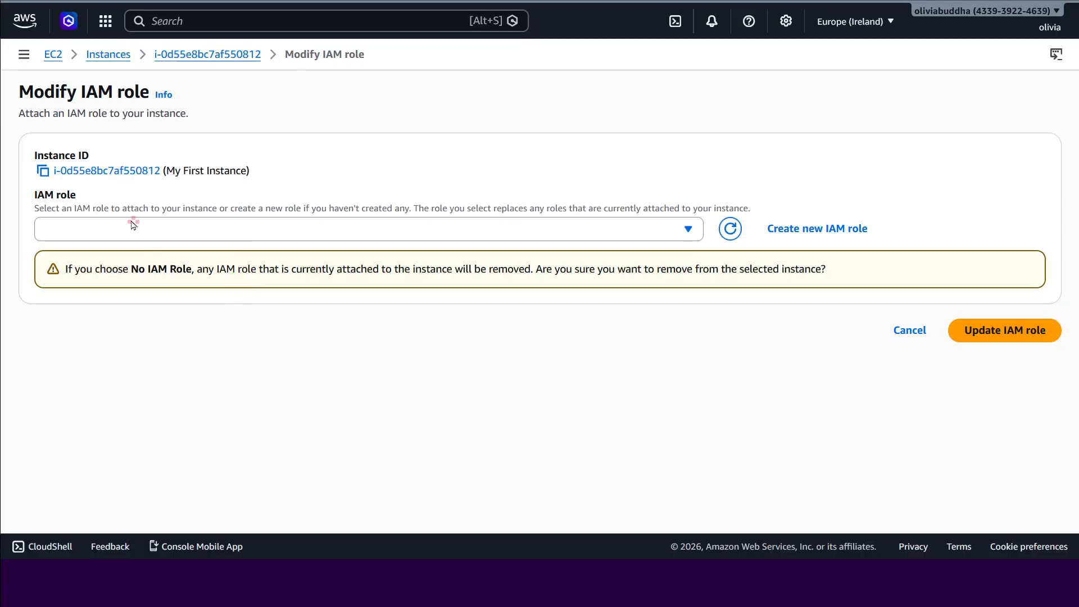
Choose SampleRoleForEC2 as the IAM role for My First Instance and apply the update.
click(249, 241)
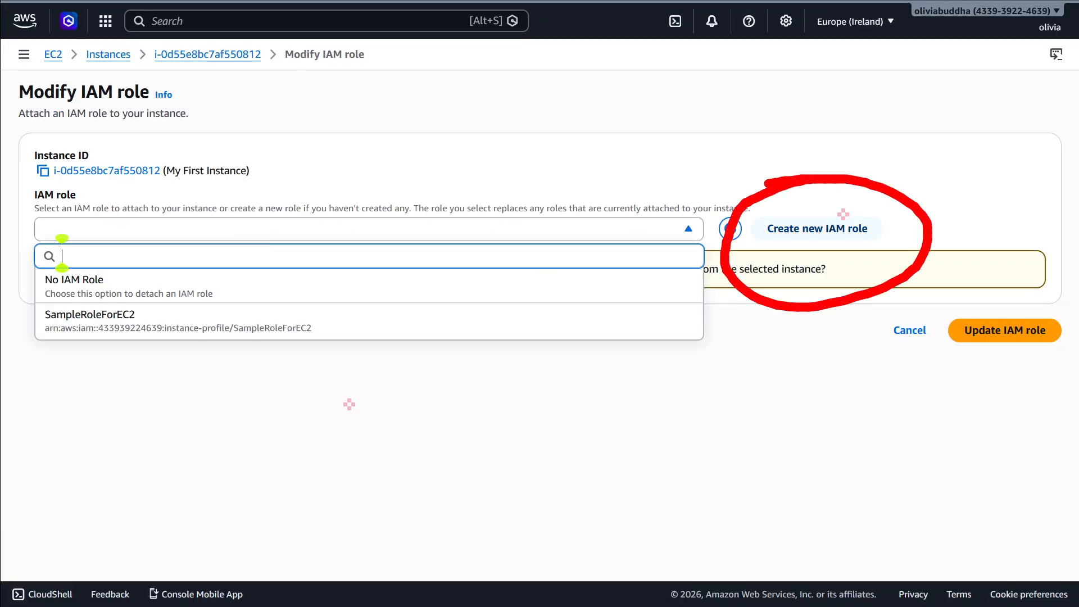
key(Escape)
click(67, 234)
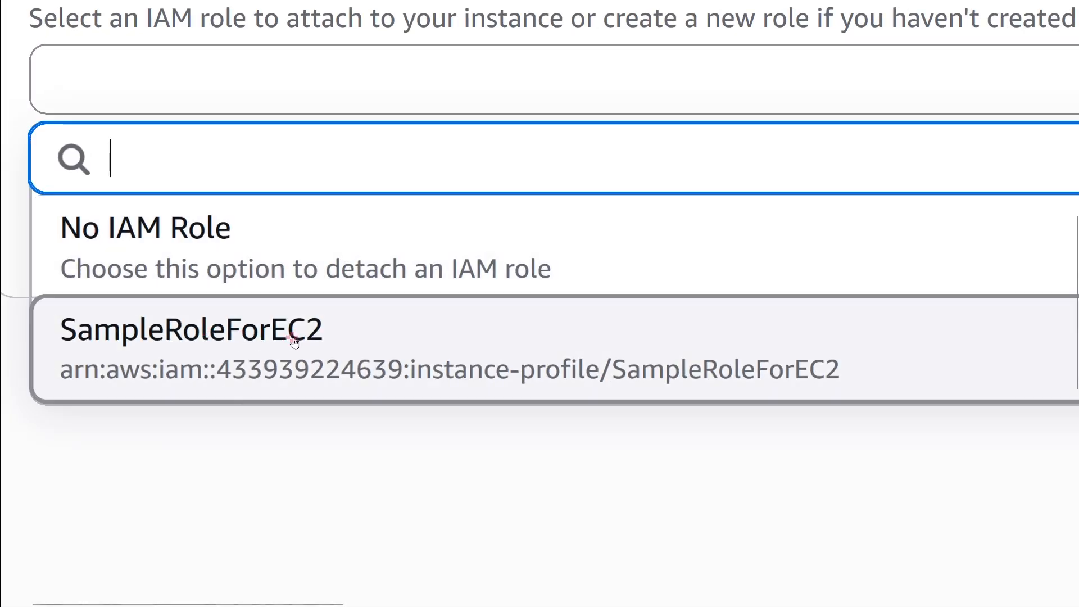
click(314, 342)
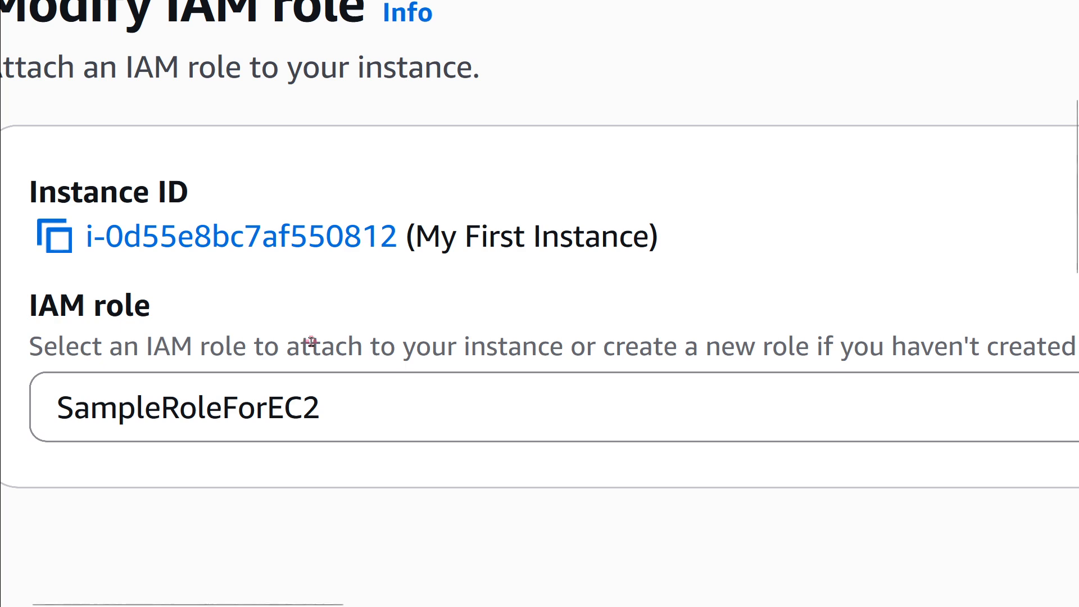
click(1009, 283)
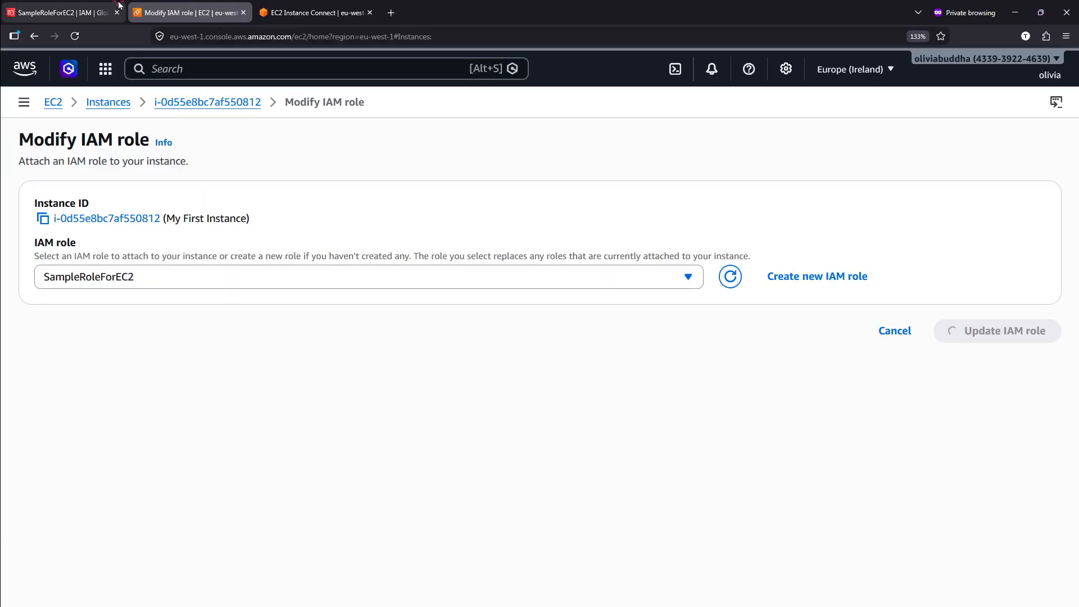
Recheck the permissions policies attached to SampleRoleForEC2 in IAM, and return to the EC2 Instances list.
click(119, 5)
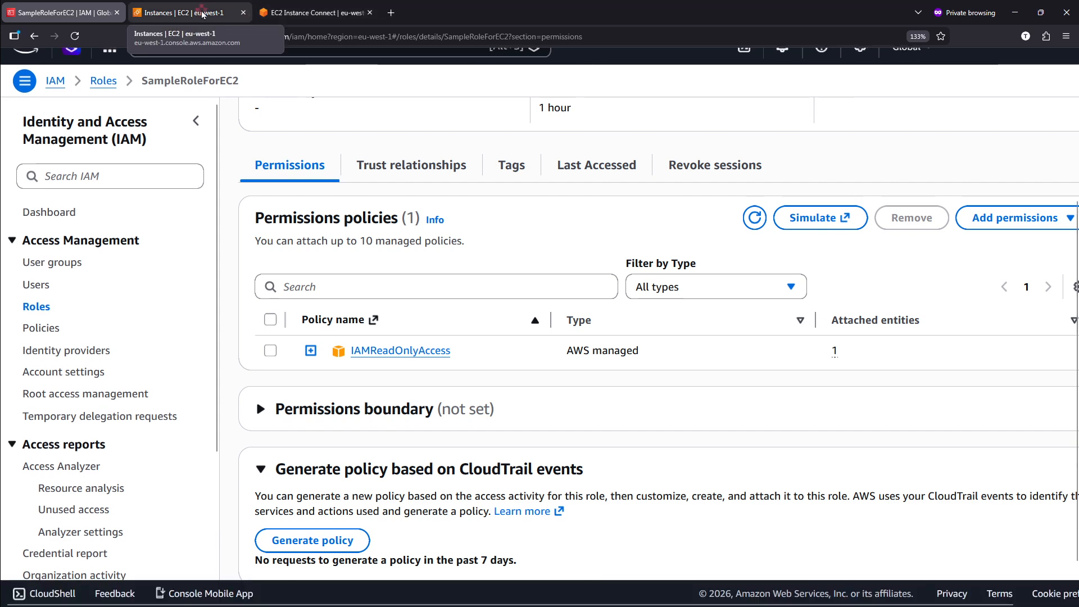
click(197, 15)
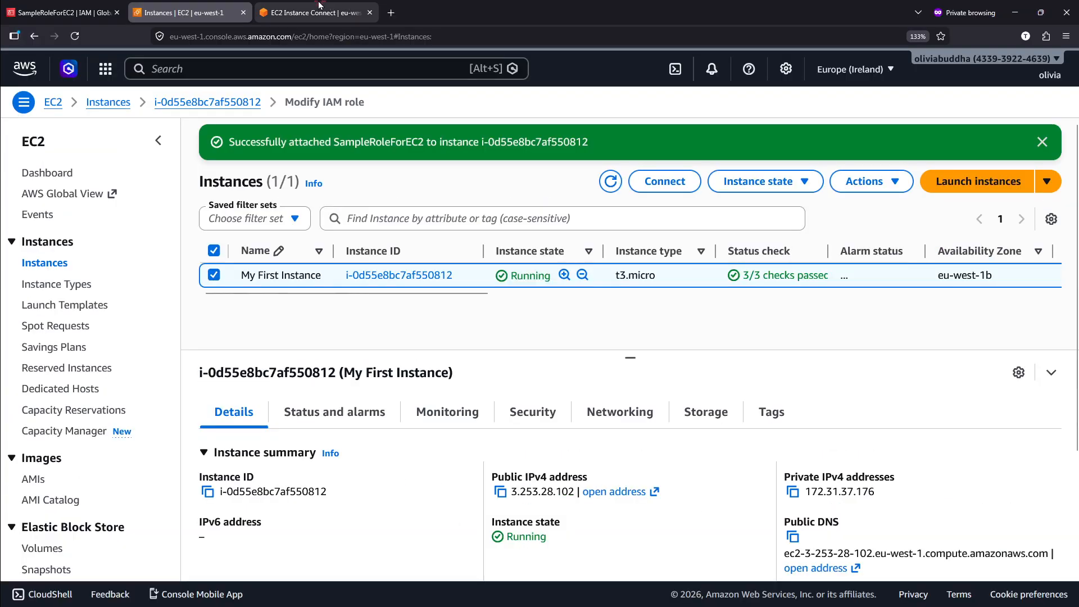
Switch to the EC2 Instance Connect terminal and run aws iam list-users.
click(309, 12)
key(F11)
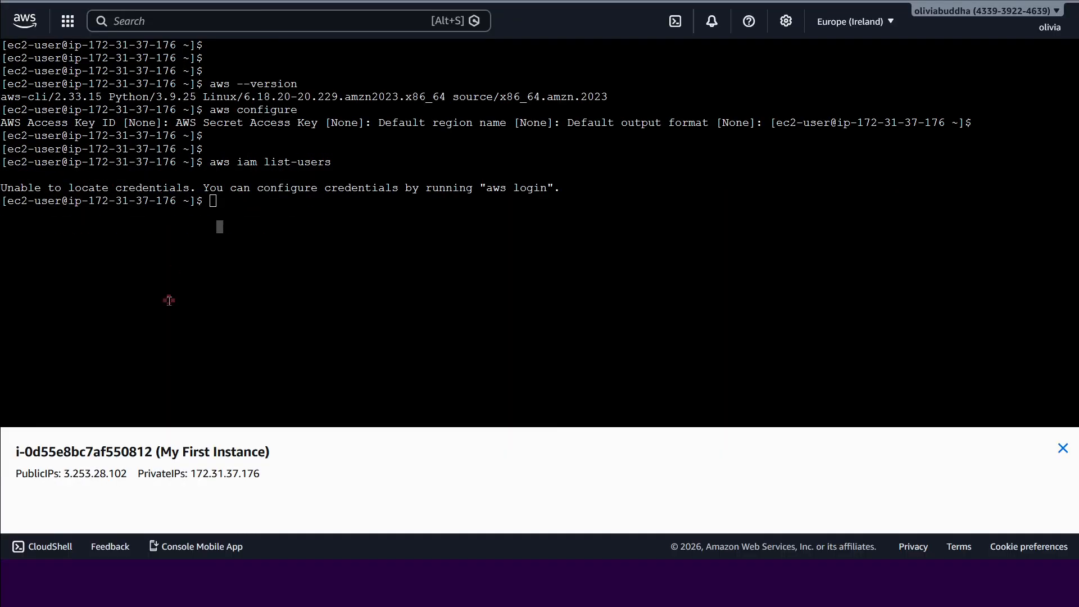
click(210, 225)
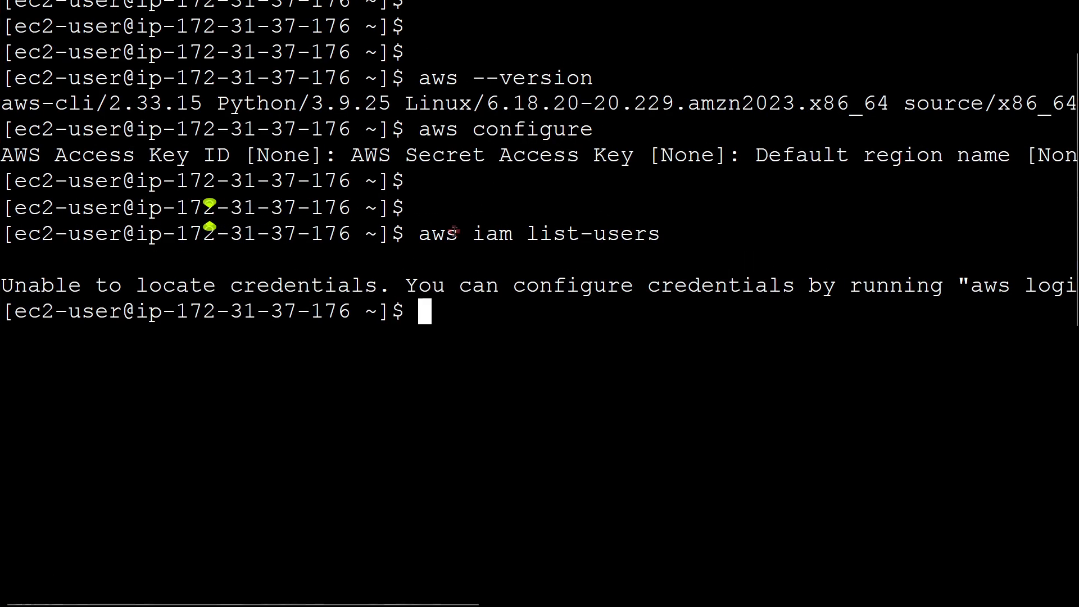
text(aws )
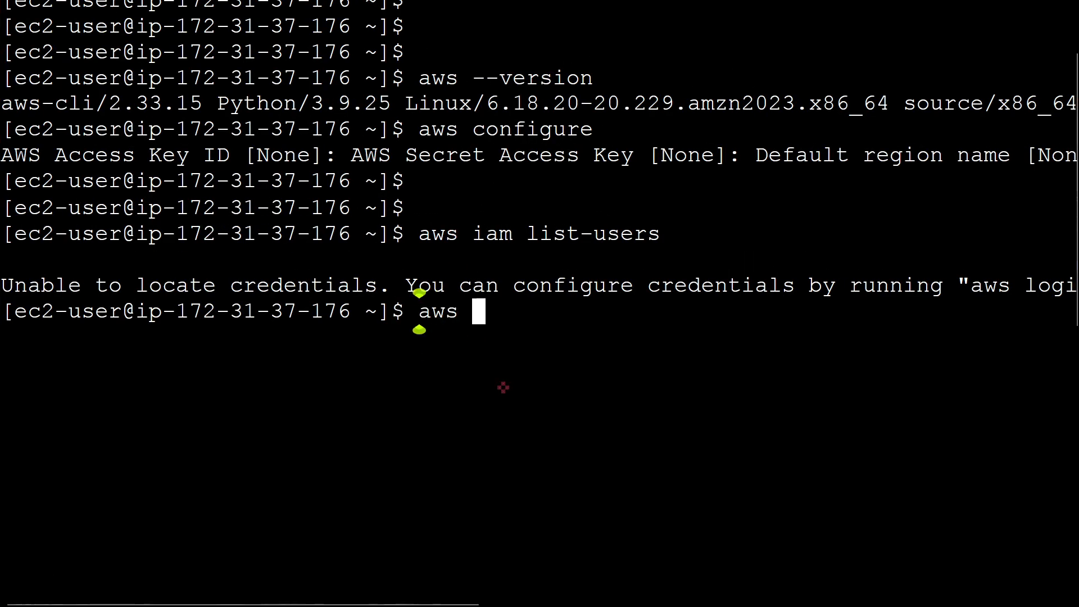
text(iam list-us)
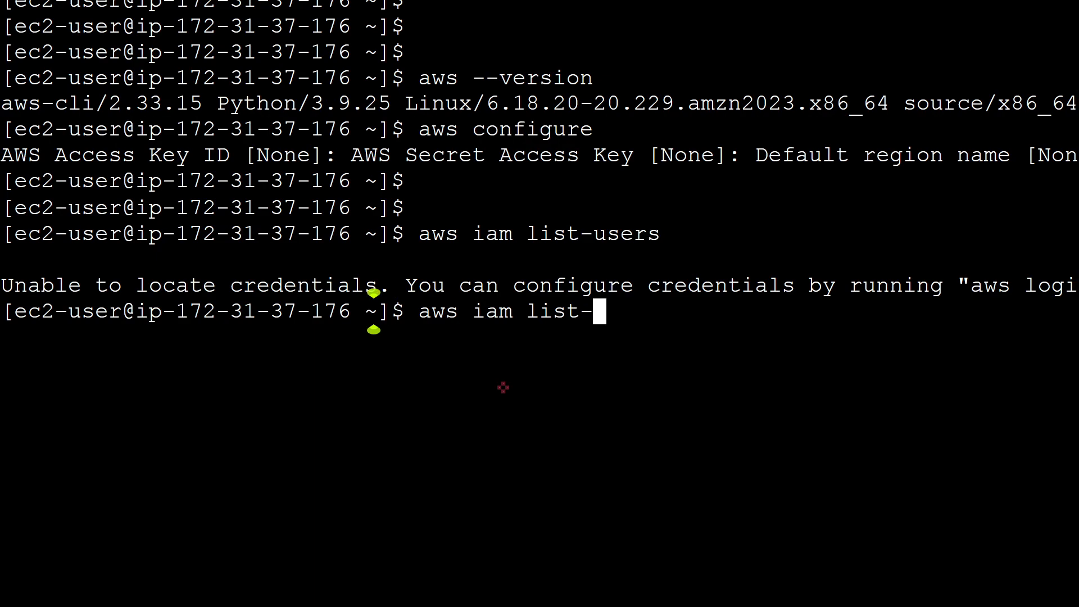
text(ers)
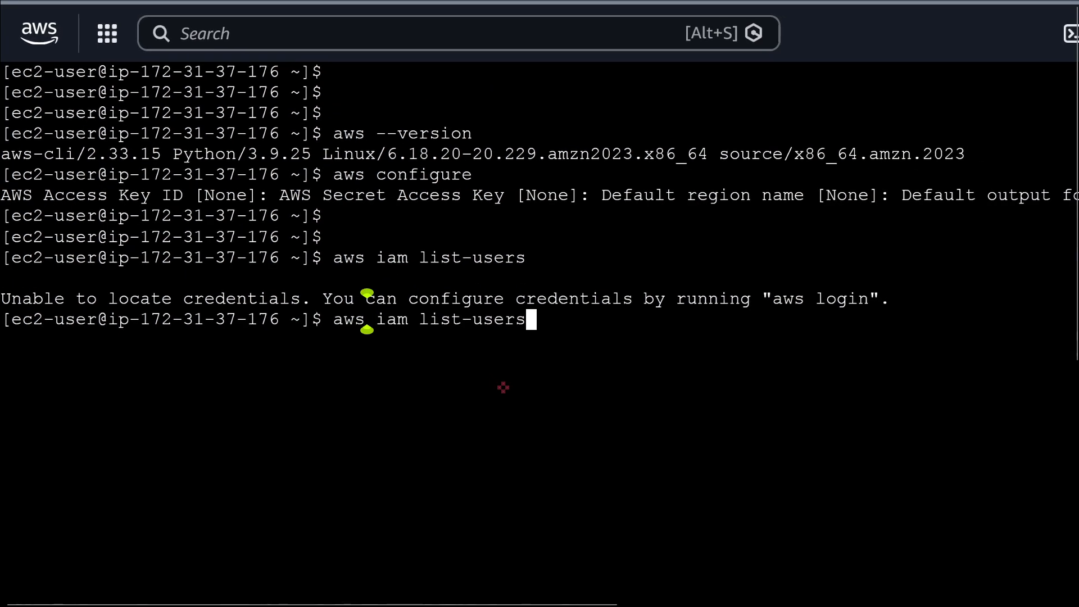
key(Return)
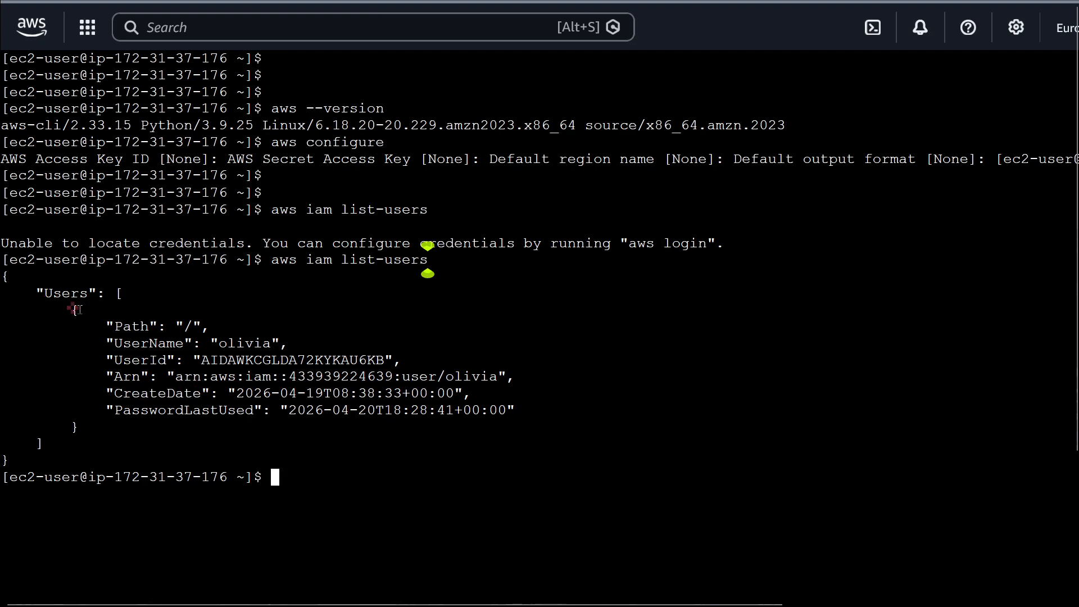
Examine the UserName, UserId and CreateDate fields in the aws iam list-users output.
drag(94, 347, 294, 344)
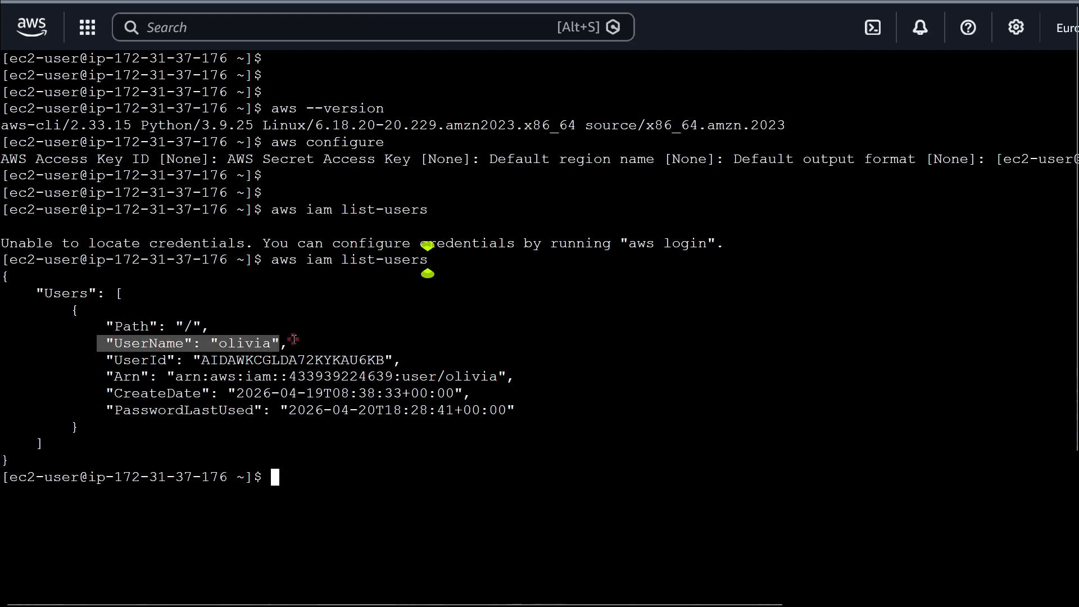
drag(107, 362, 290, 361)
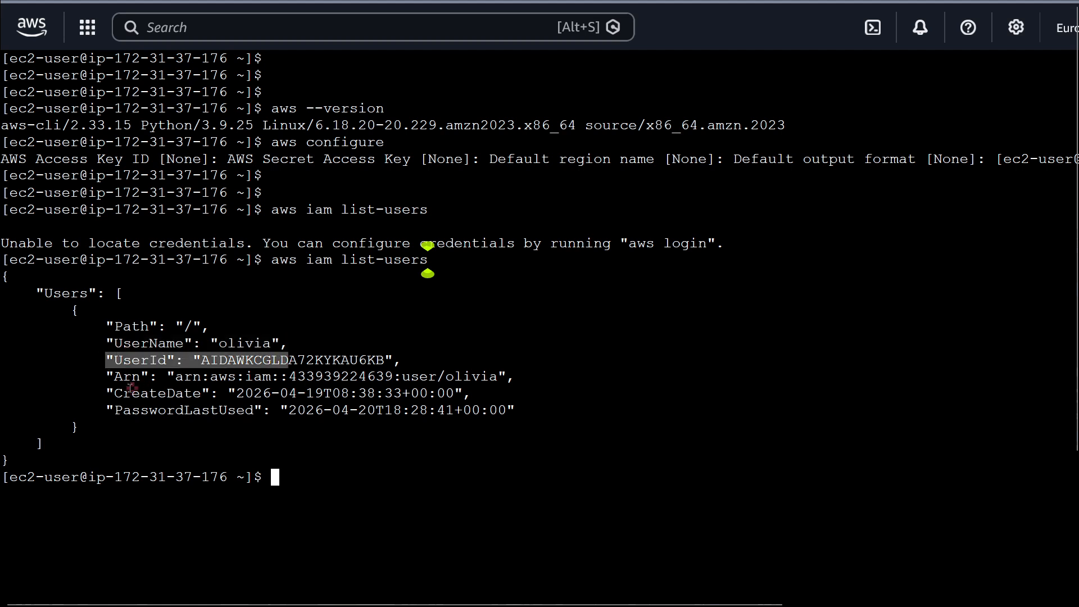
drag(125, 395, 278, 397)
click(227, 452)
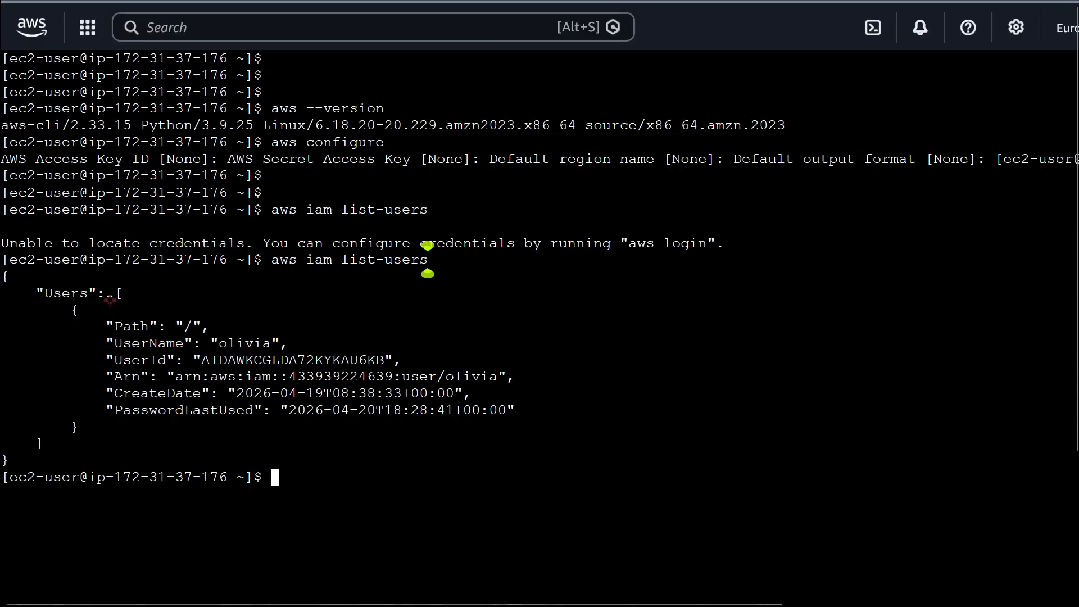
key(F11)
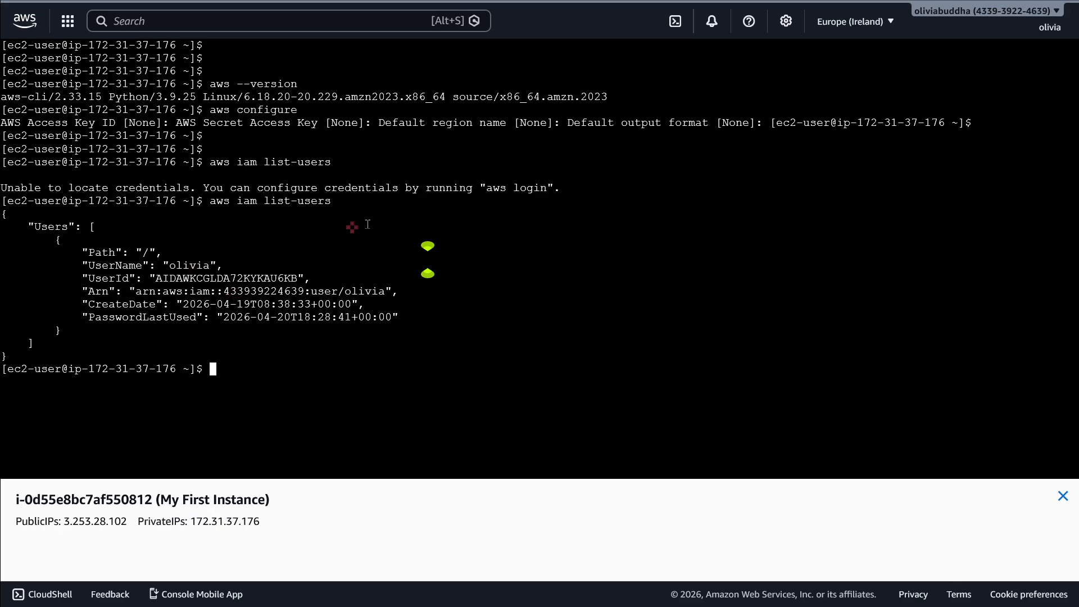
drag(475, 200, 607, 200)
drag(472, 248, 606, 336)
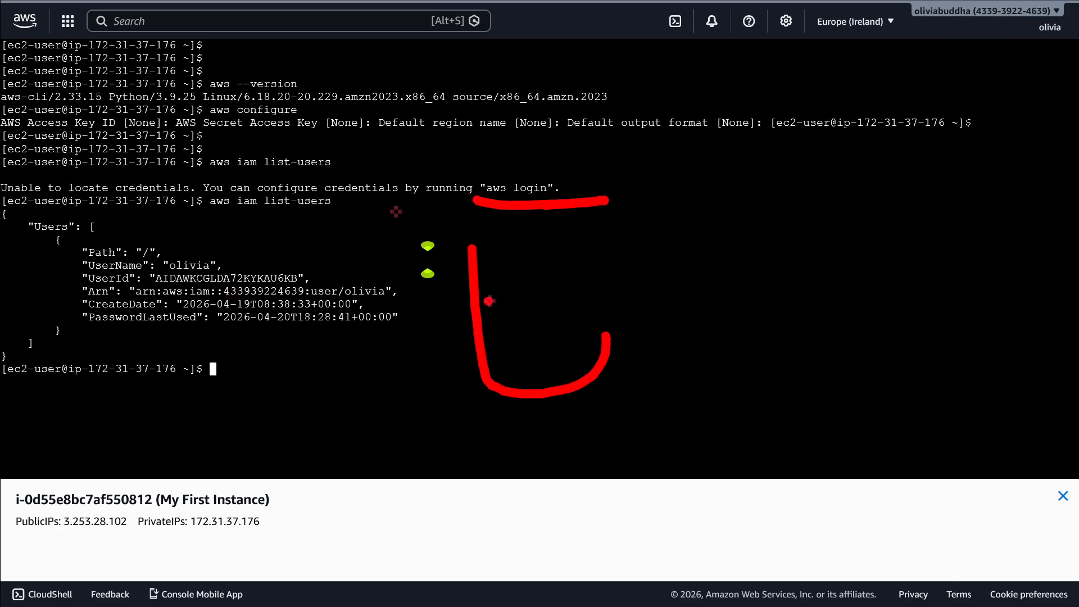
drag(483, 304, 595, 260)
mouse_move(643, 308)
mouse_down()
mouse_move(618, 241)
mouse_move(768, 289)
mouse_up()
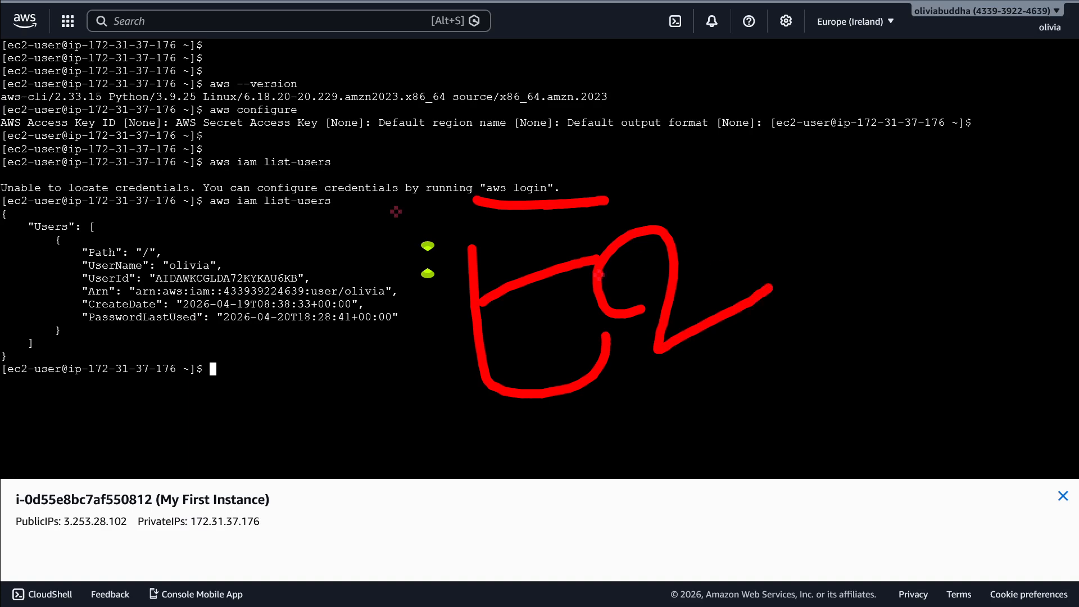
drag(588, 238, 642, 353)
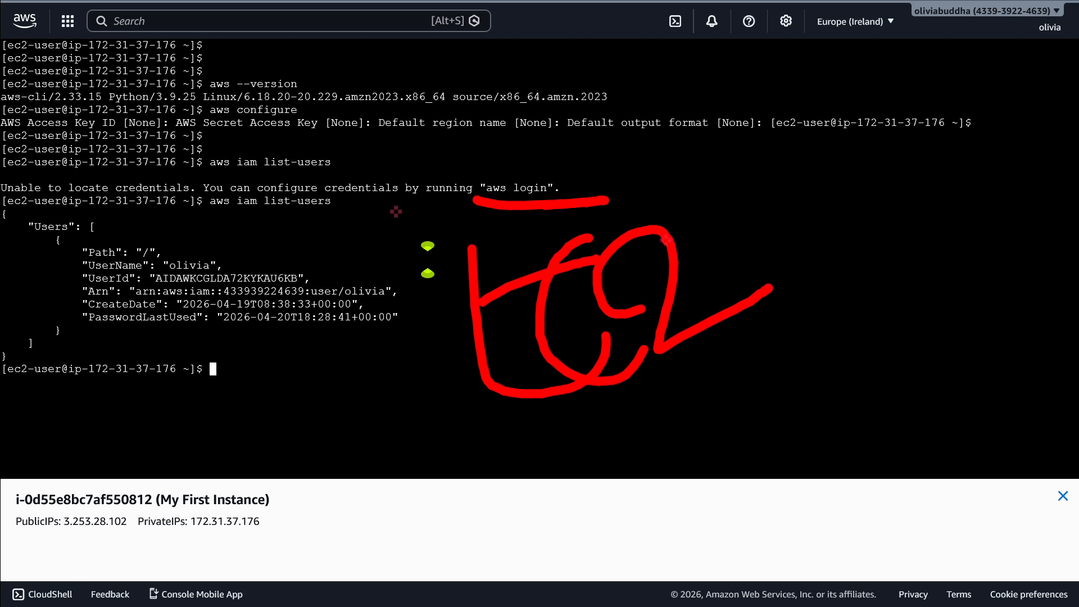
mouse_move(613, 116)
mouse_down()
mouse_move(453, 453)
mouse_move(580, 55)
mouse_move(543, 76)
mouse_up()
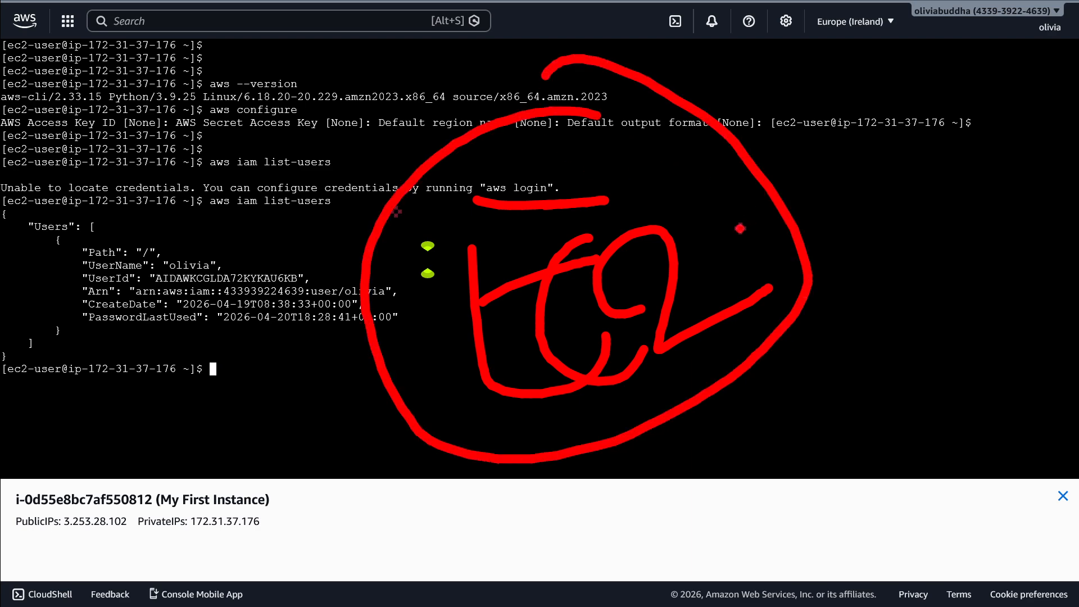
drag(741, 228, 913, 192)
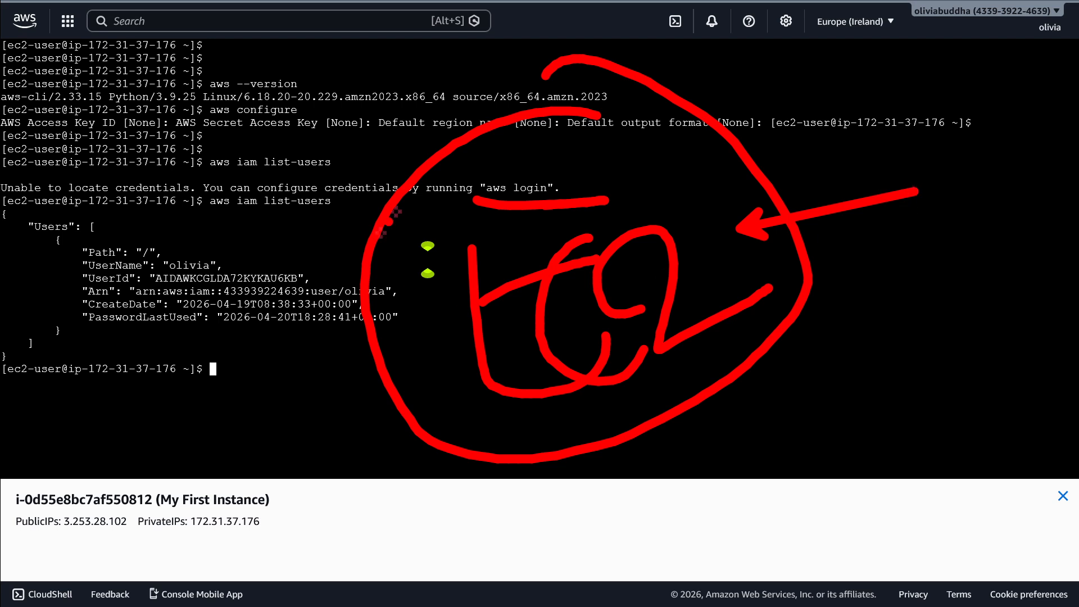
key(Escape)
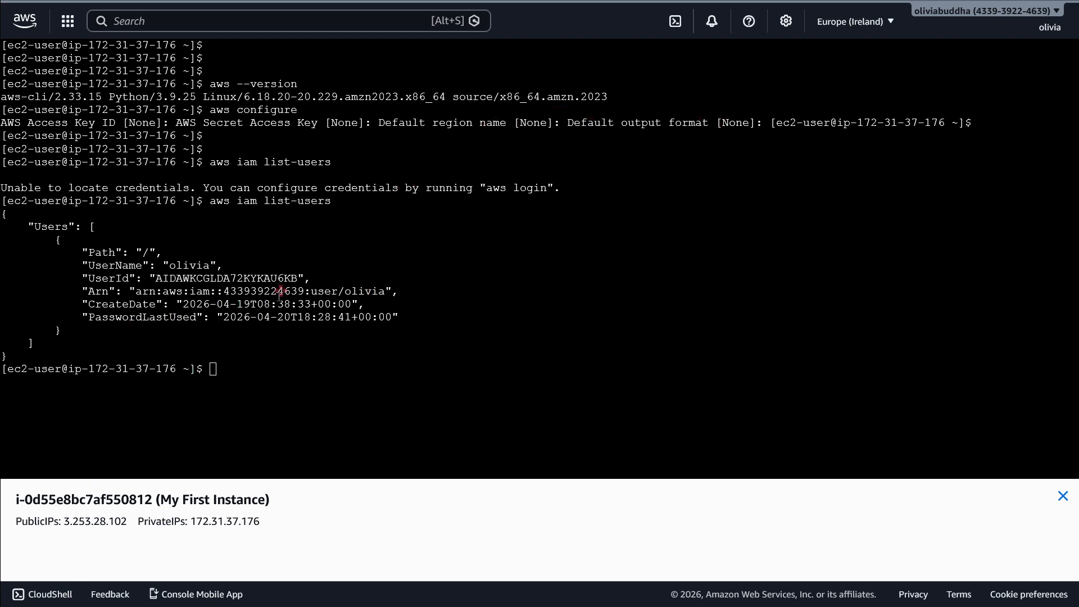
click(210, 369)
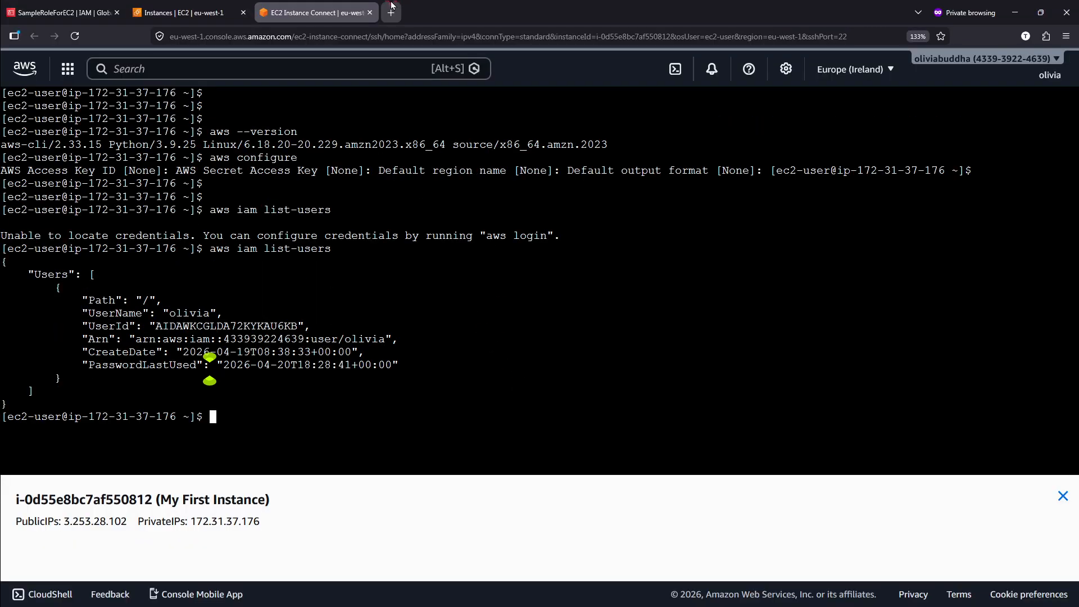
key(F11)
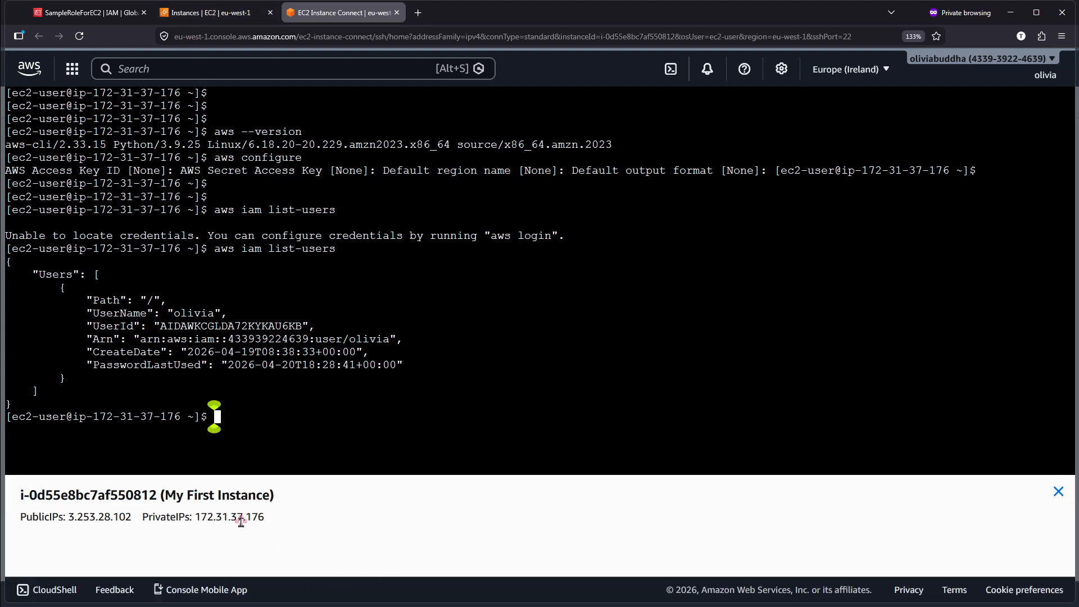
drag(215, 422, 49, 96)
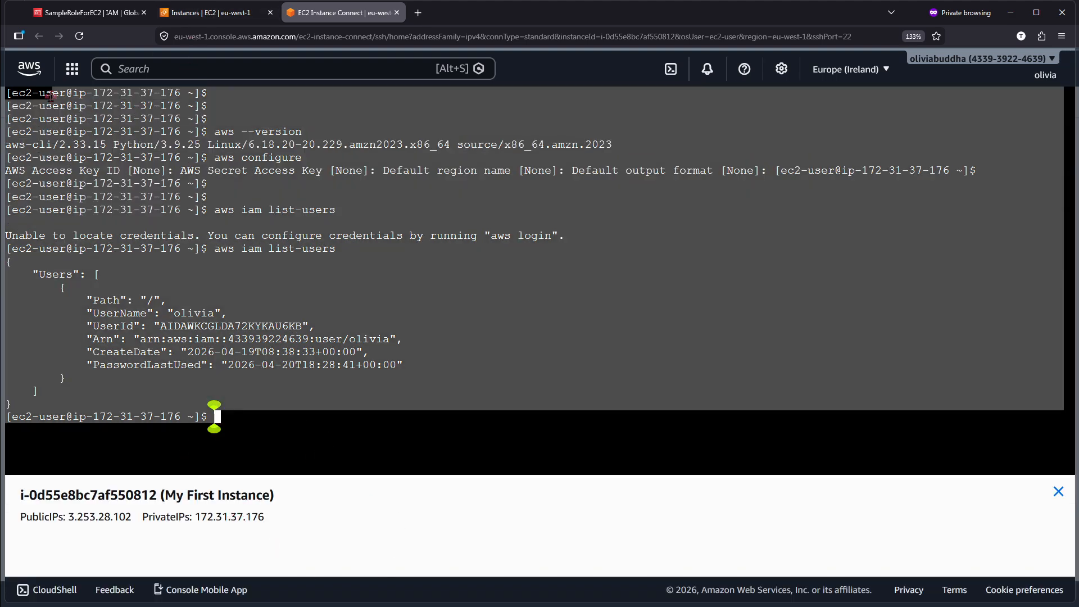
click(218, 282)
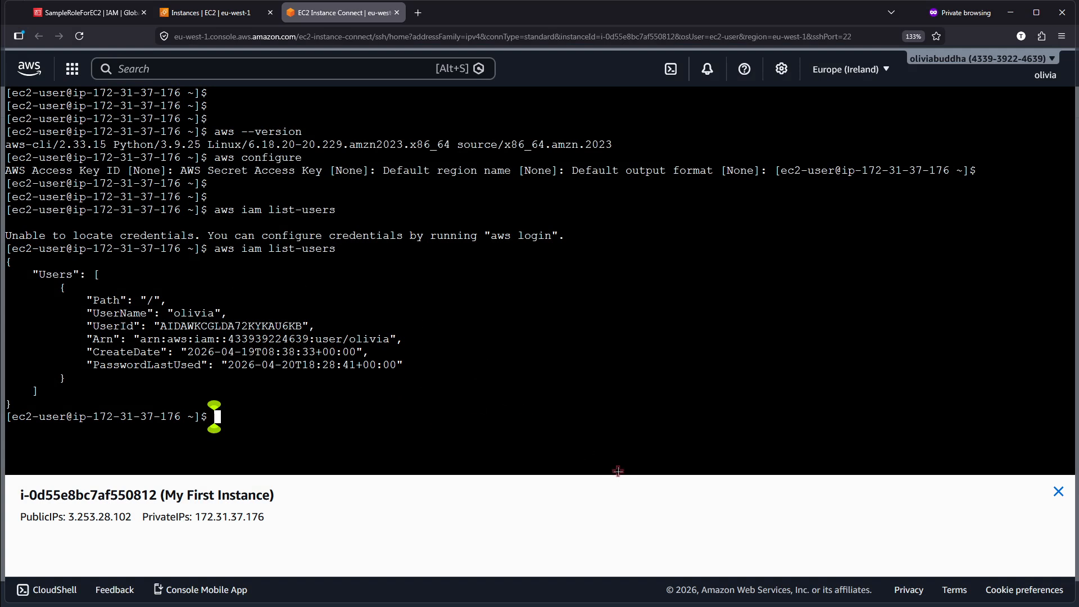